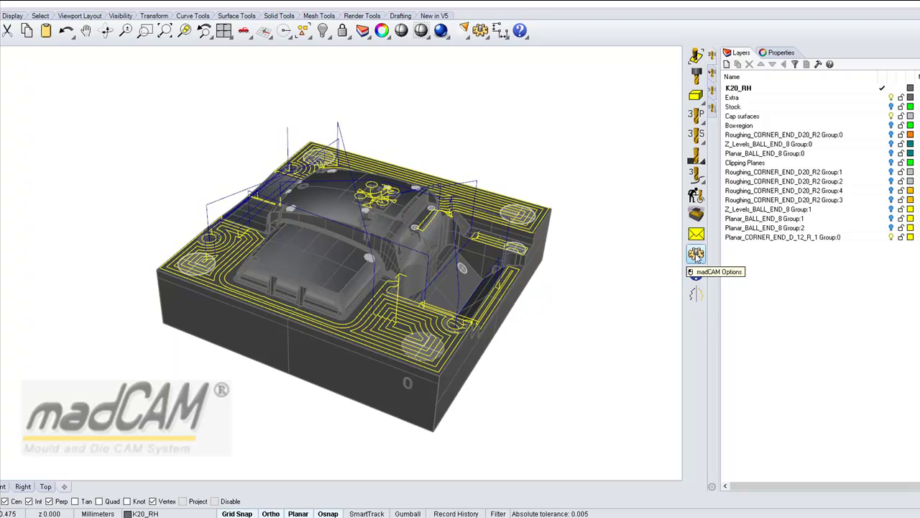
From madCAM Options' License tab, bring up the trial-expired welcome window via Enter License key.
click(696, 254)
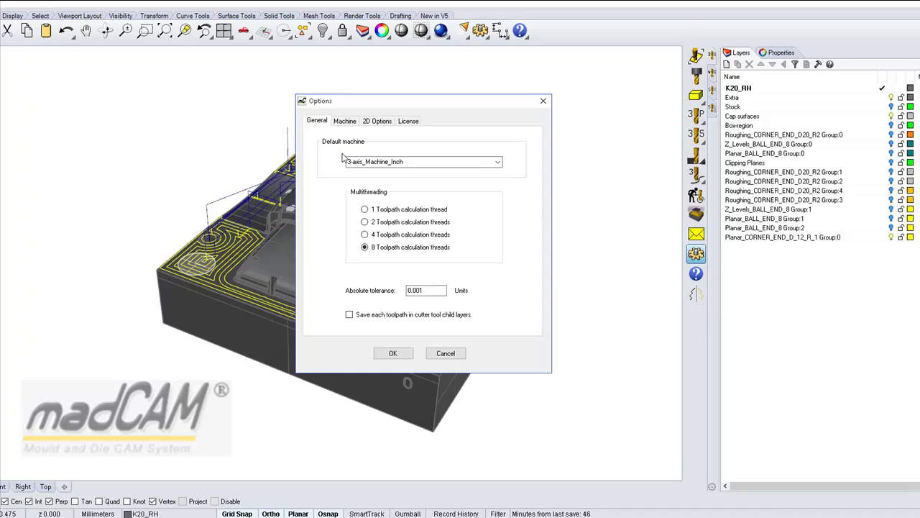
click(410, 122)
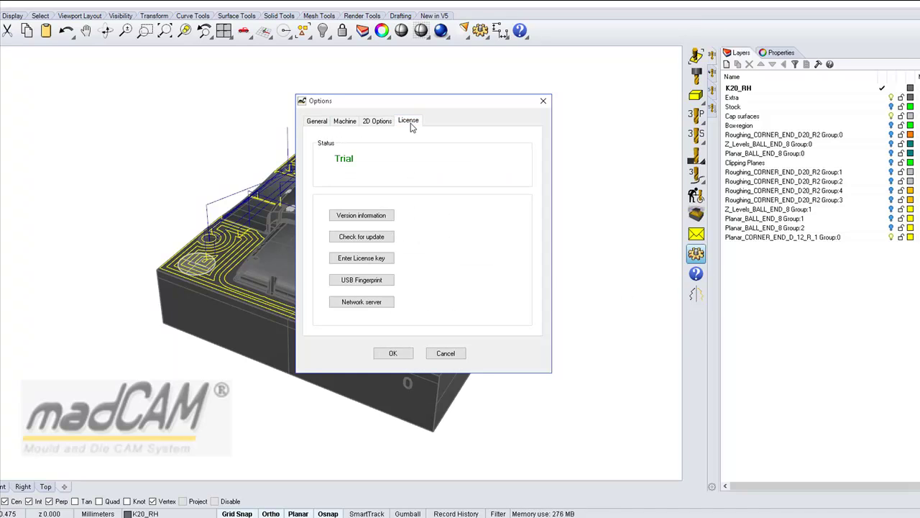
click(355, 258)
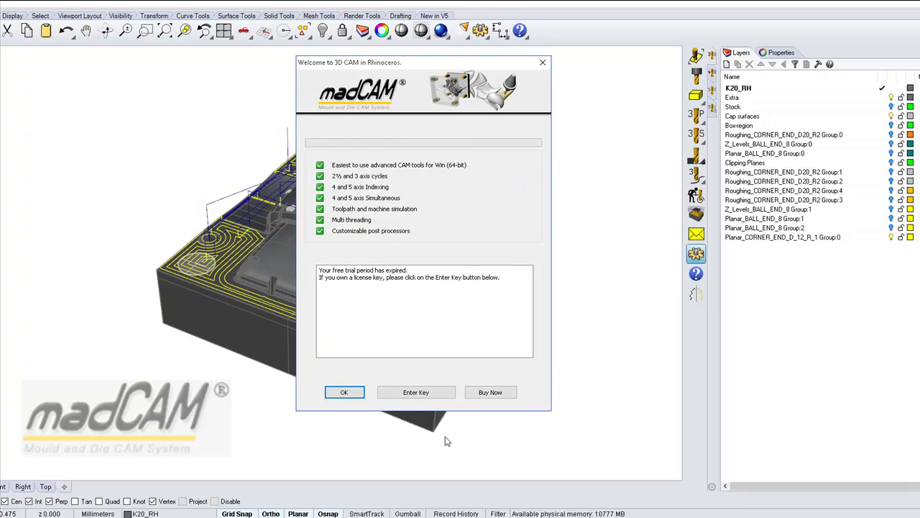
Choose 'Install my license key' and enter the user's name and organization madCAM AB.
click(416, 392)
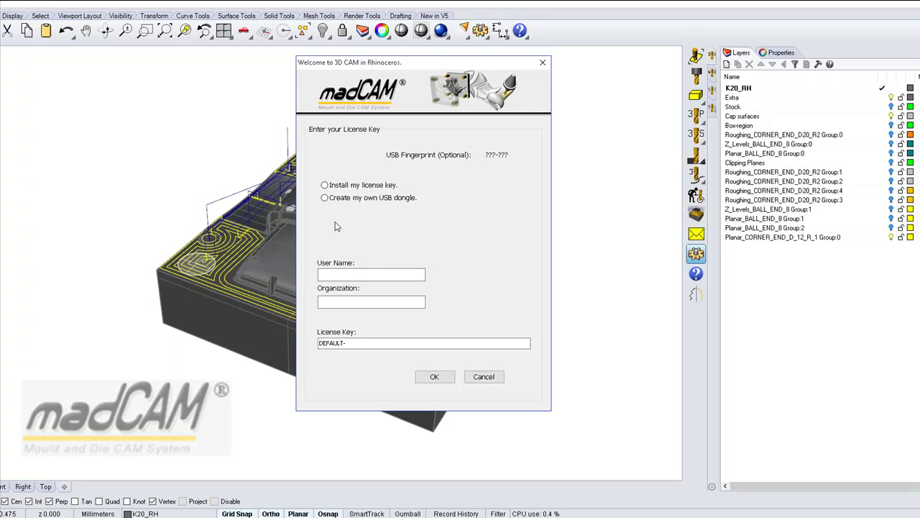
click(324, 186)
click(357, 275)
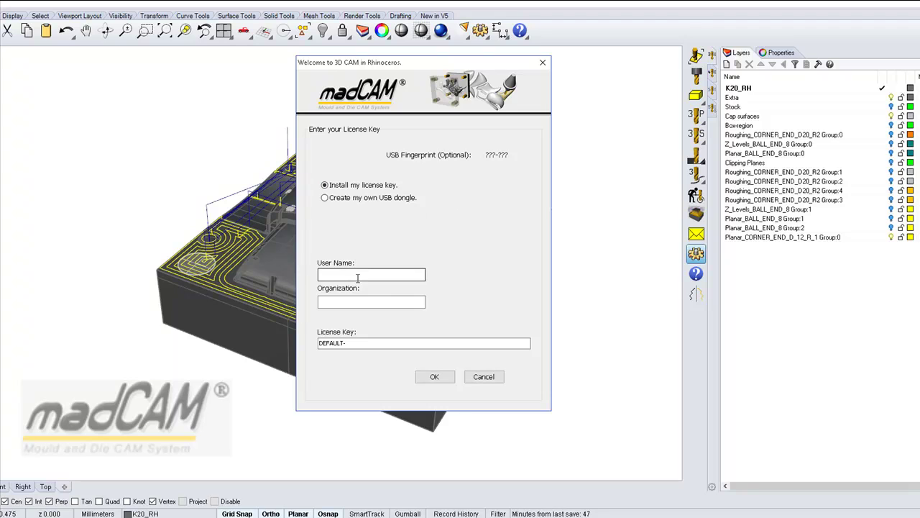
click(355, 277)
text(JM)
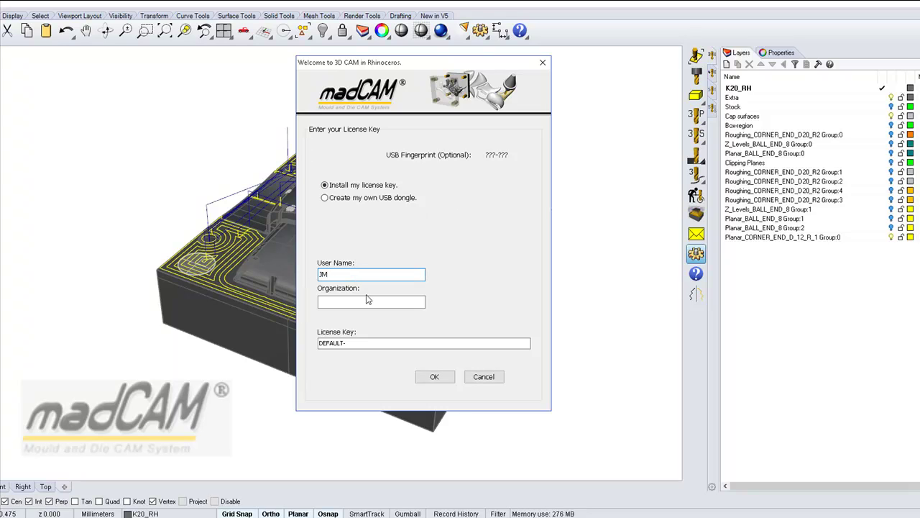
click(354, 301)
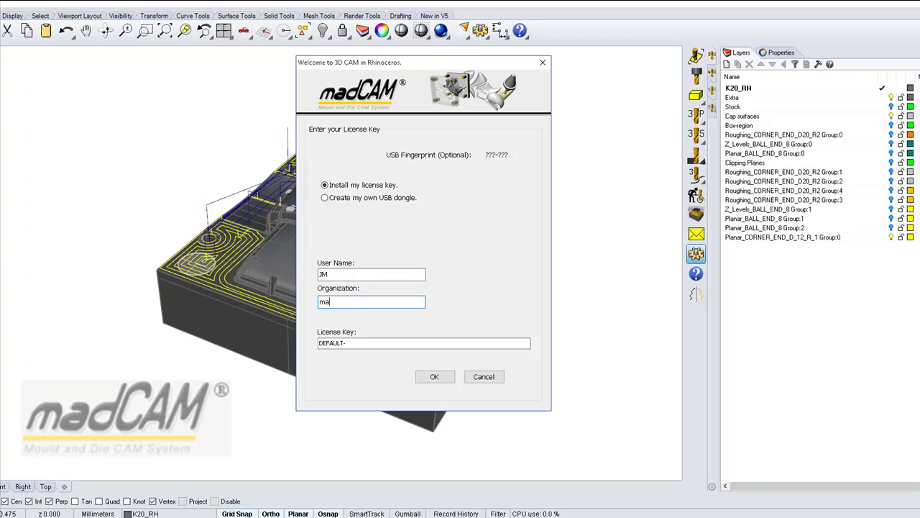
text(madCAM AB)
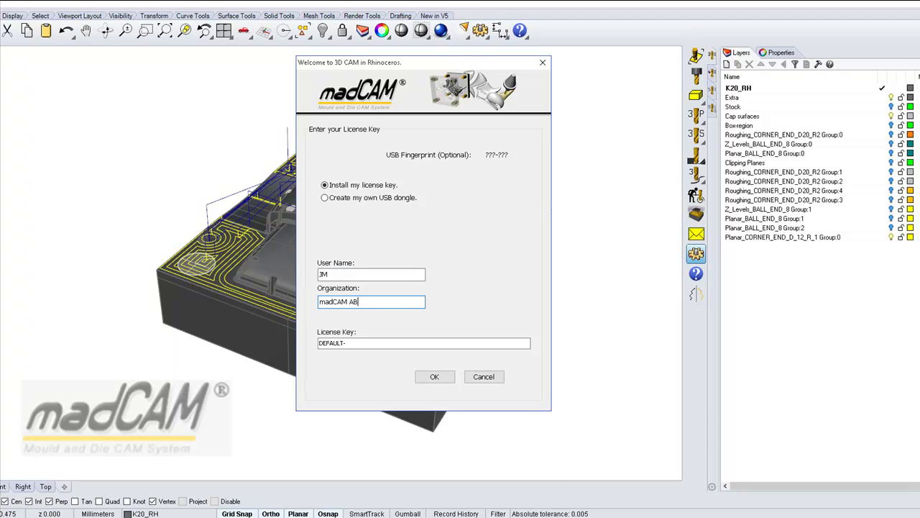
Copy the license key from Notepad, paste it over DEFAULT- and submit the form.
key(alt+Tab)
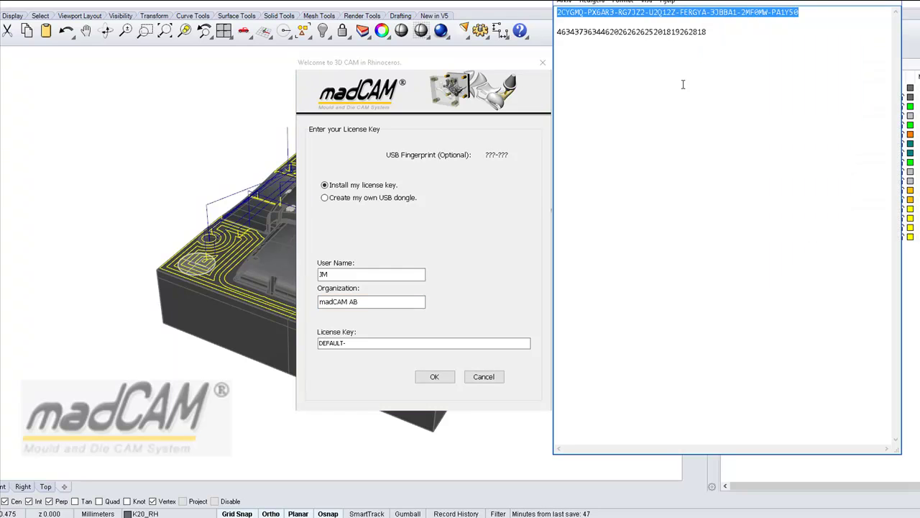
click(599, 26)
drag(558, 13, 804, 18)
click(347, 342)
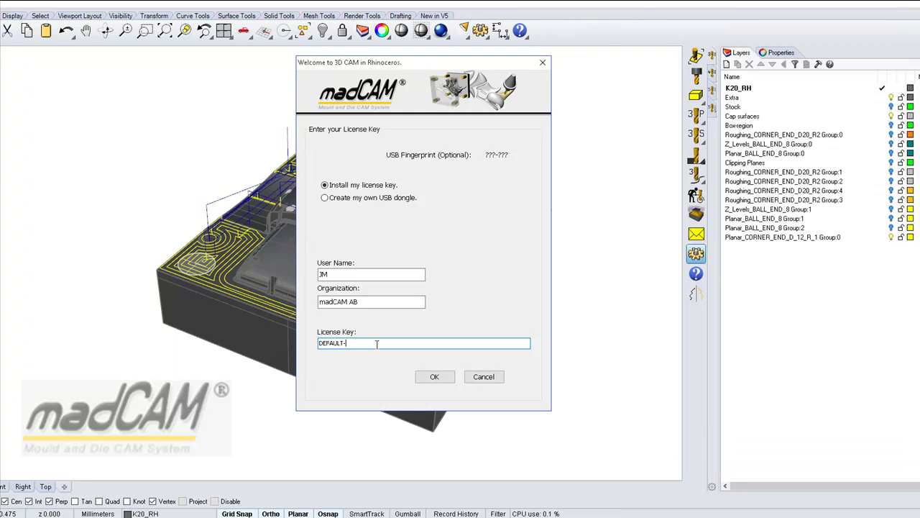
key(BackSpace)
key(BackSpace)
key(BackSpace)
key(BackSpace)
key(BackSpace)
key(BackSpace)
key(BackSpace)
key(ctrl+v)
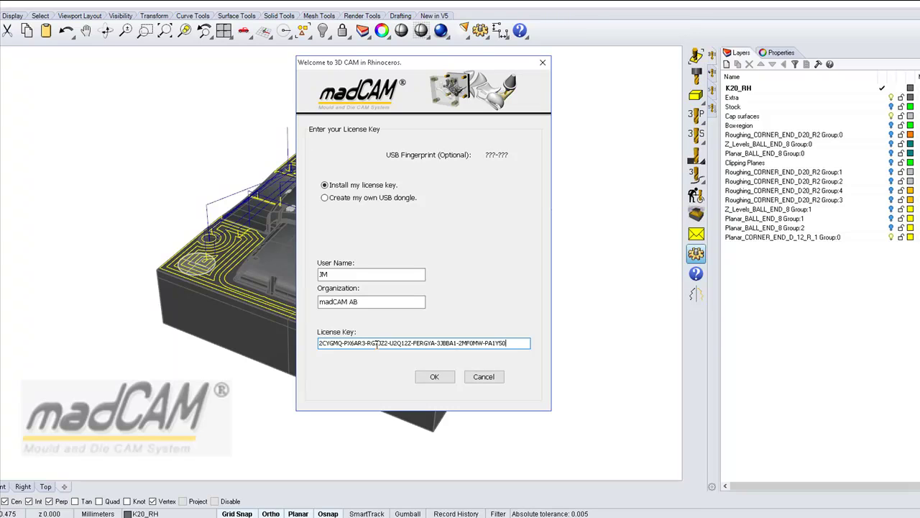
click(434, 378)
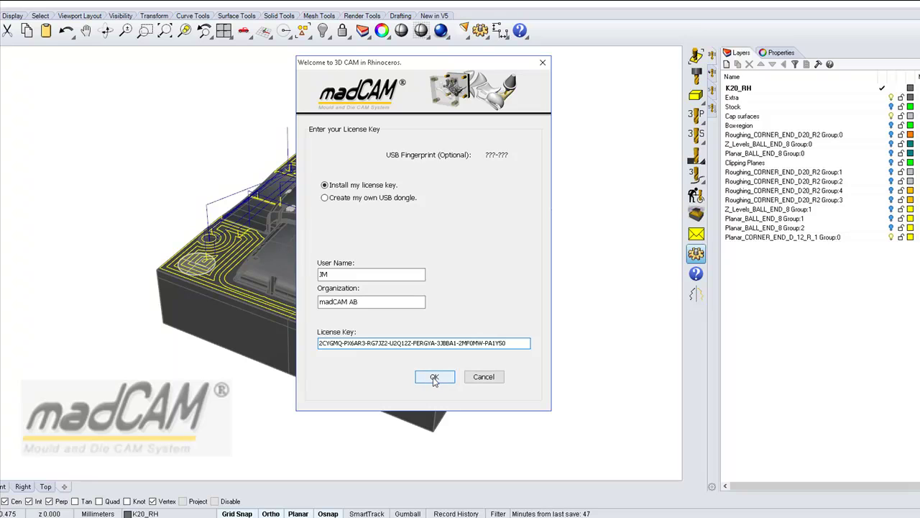
Enter the user's e-mail address on the Validate Your License page and validate online.
click(387, 223)
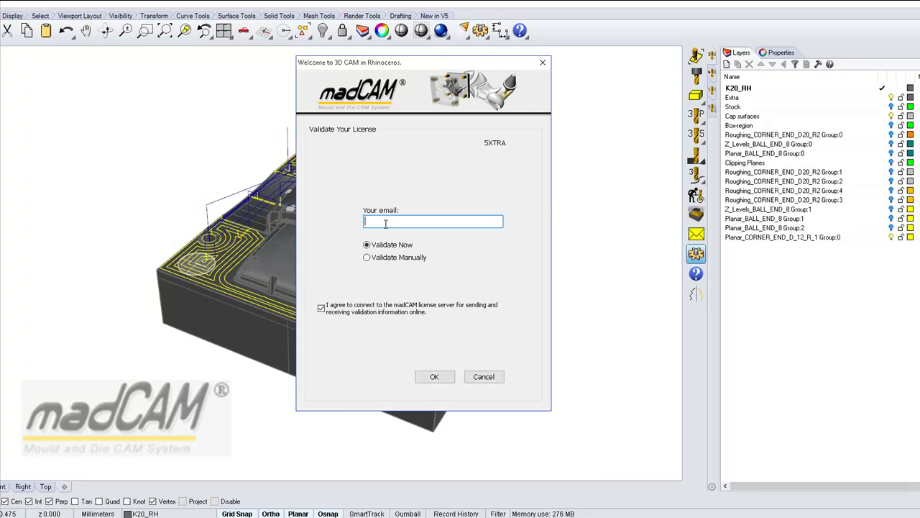
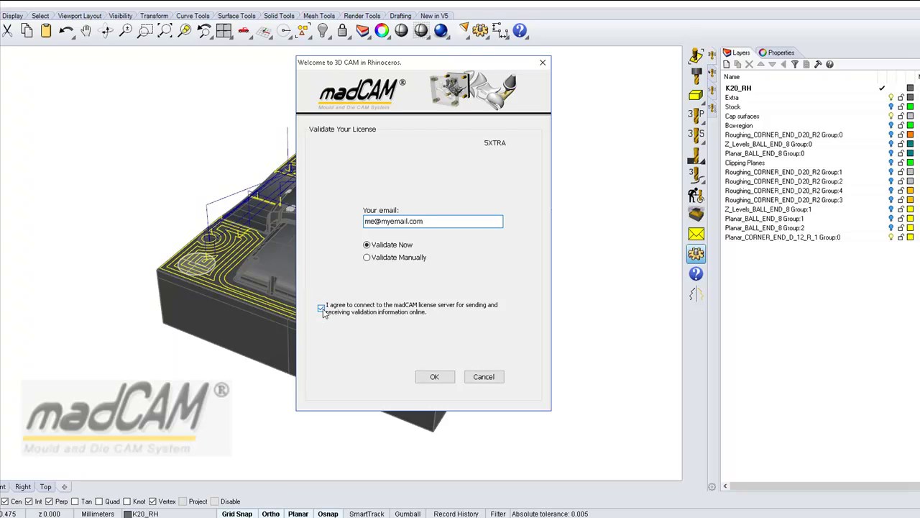
click(434, 378)
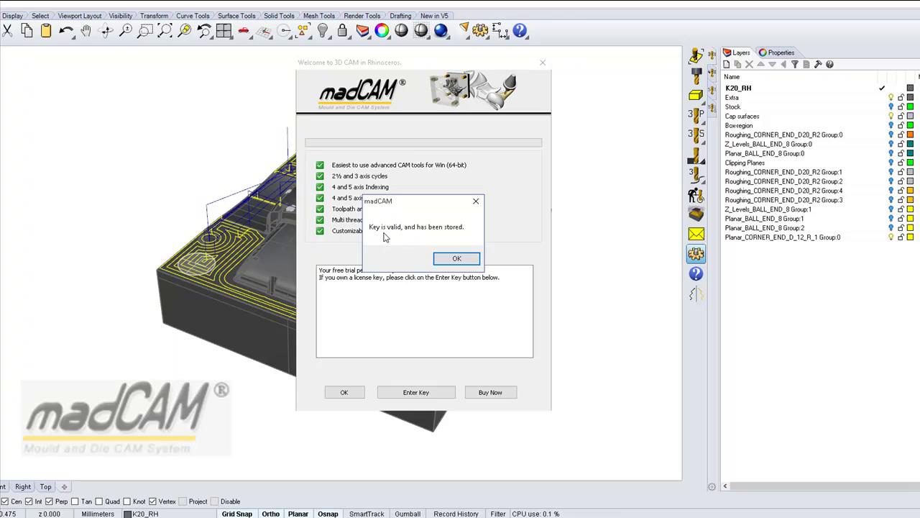
Dismiss the key-valid message, the welcome dialog and madCAM Options.
click(455, 260)
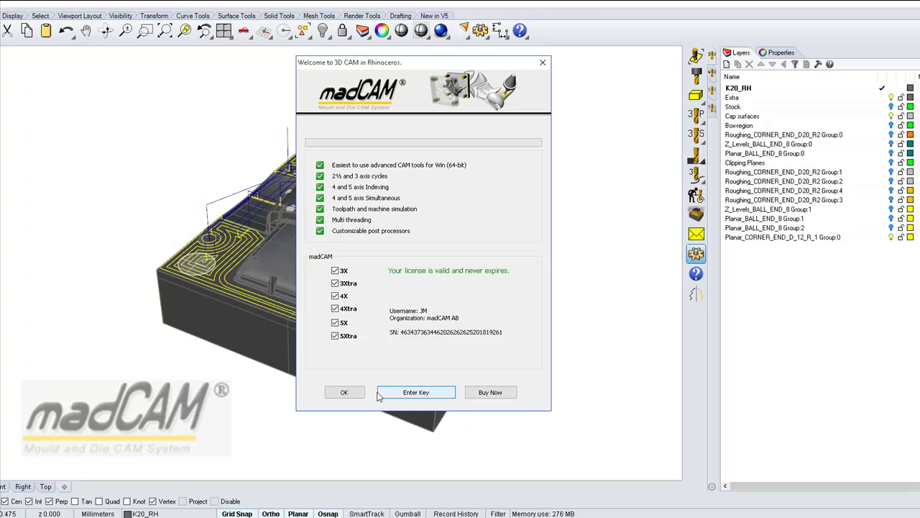
click(344, 392)
click(406, 350)
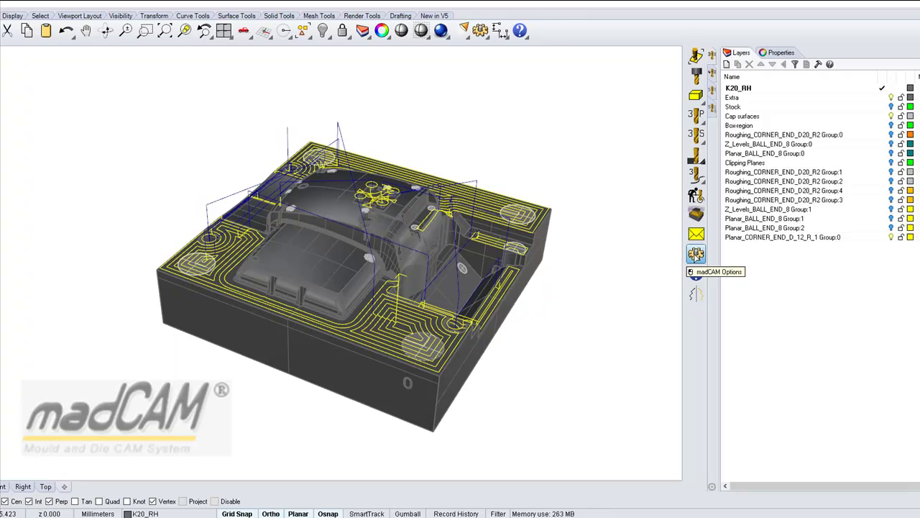
Choose 'Uninstall my license key' in the license form and confirm Unvalidate Now.
click(696, 254)
click(408, 122)
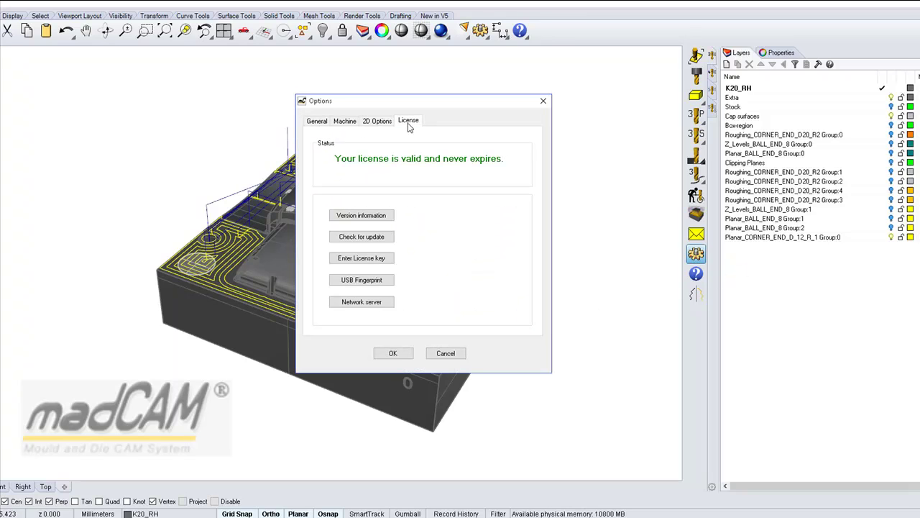
click(354, 259)
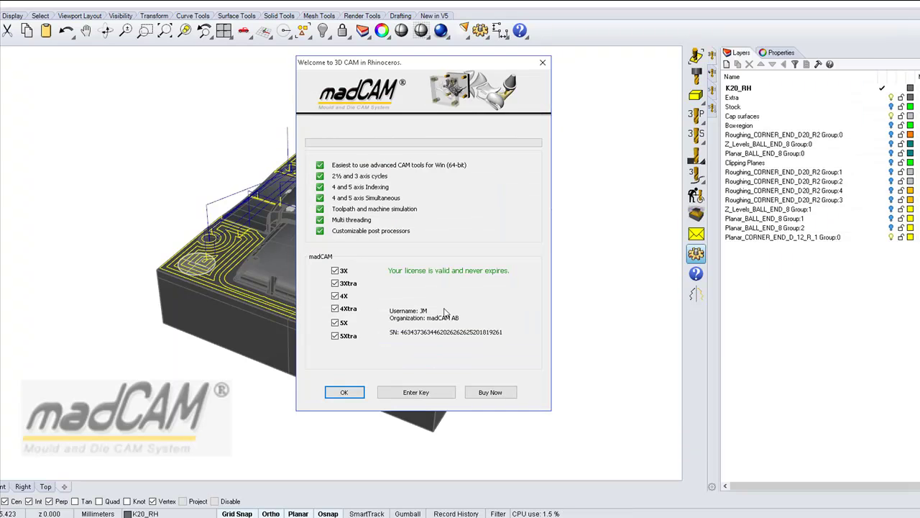
click(417, 394)
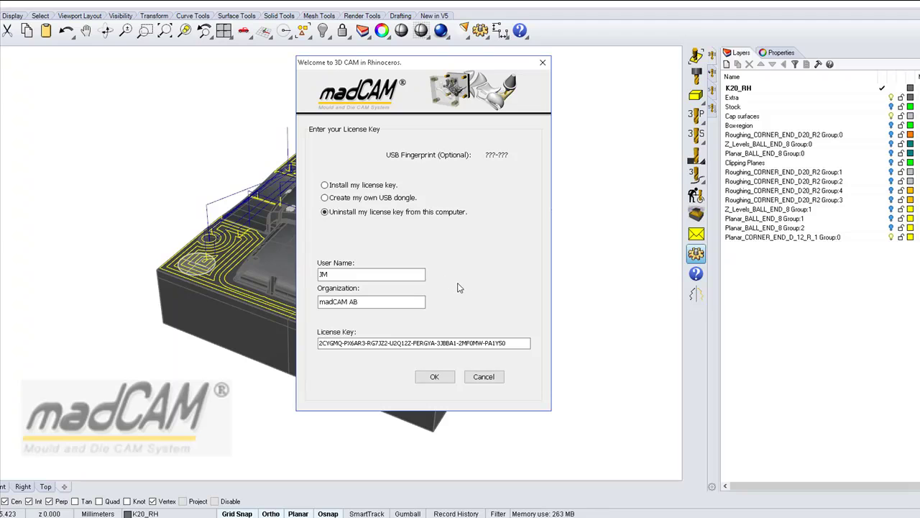
click(320, 343)
click(439, 379)
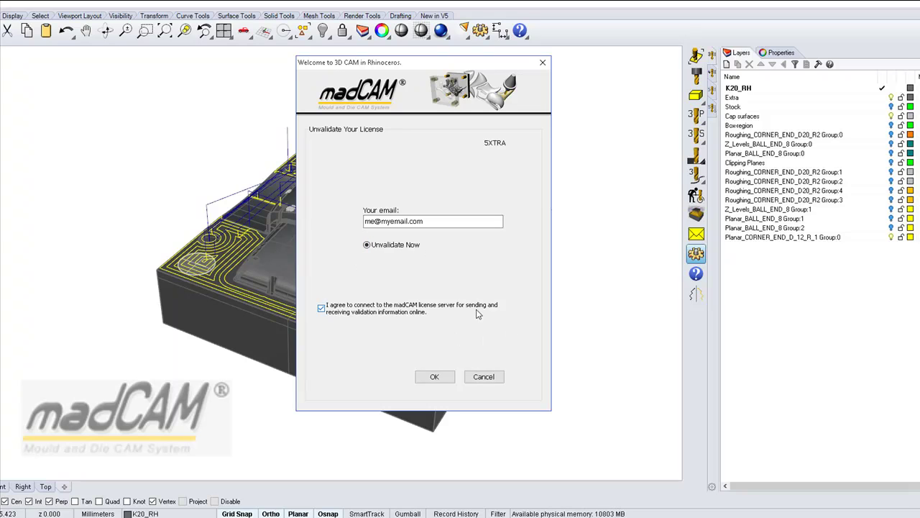
click(433, 381)
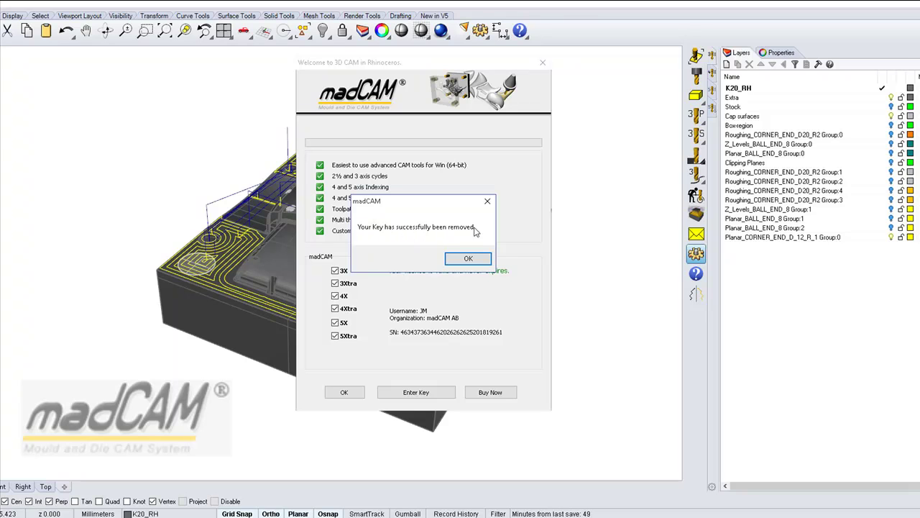
Dismiss the key-removed message, the welcome dialog and madCAM Options.
click(467, 259)
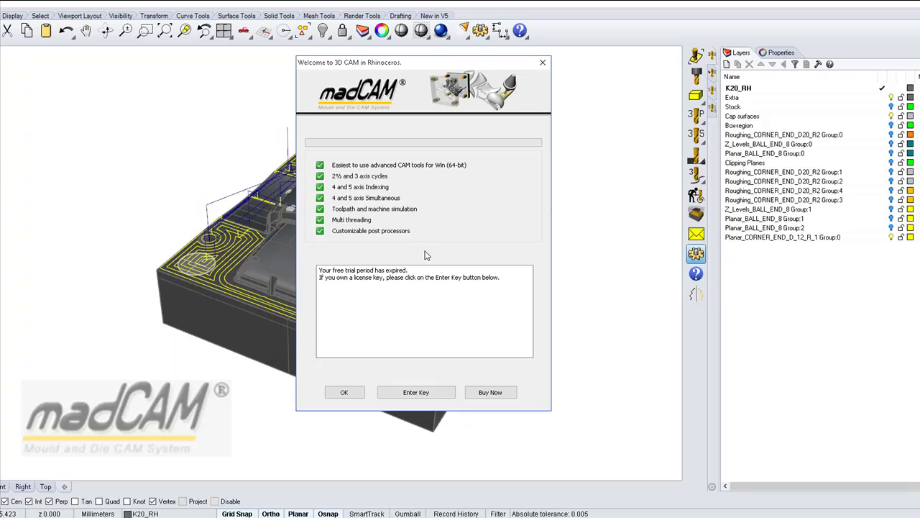
click(345, 392)
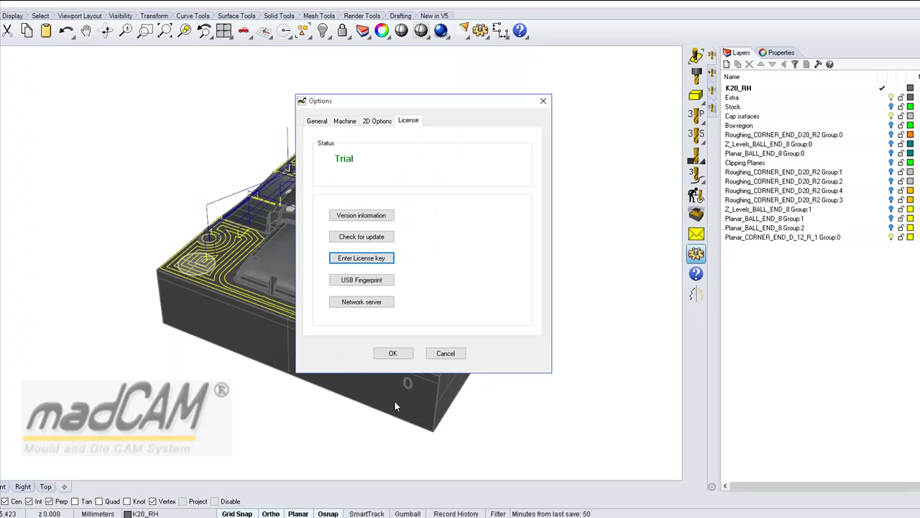
click(393, 355)
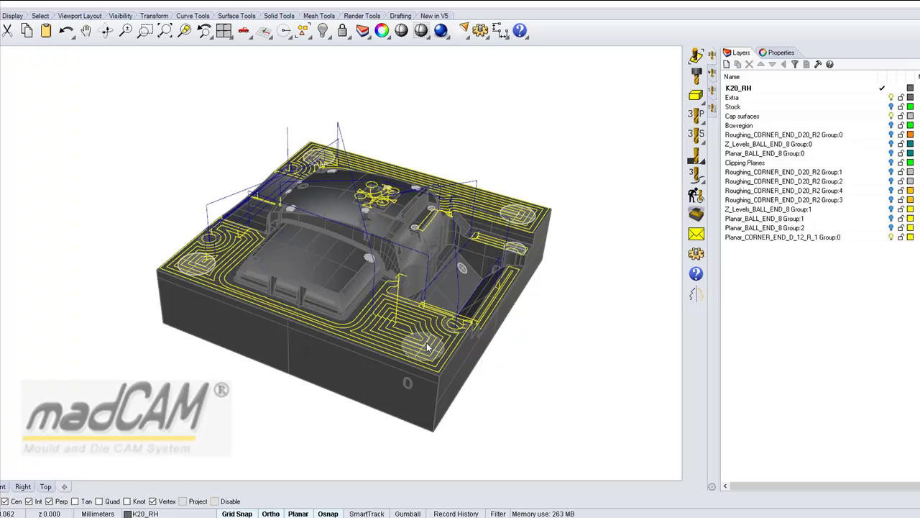
Reopen the madCAM license key form and select 'Create my own USB dongle'.
click(696, 254)
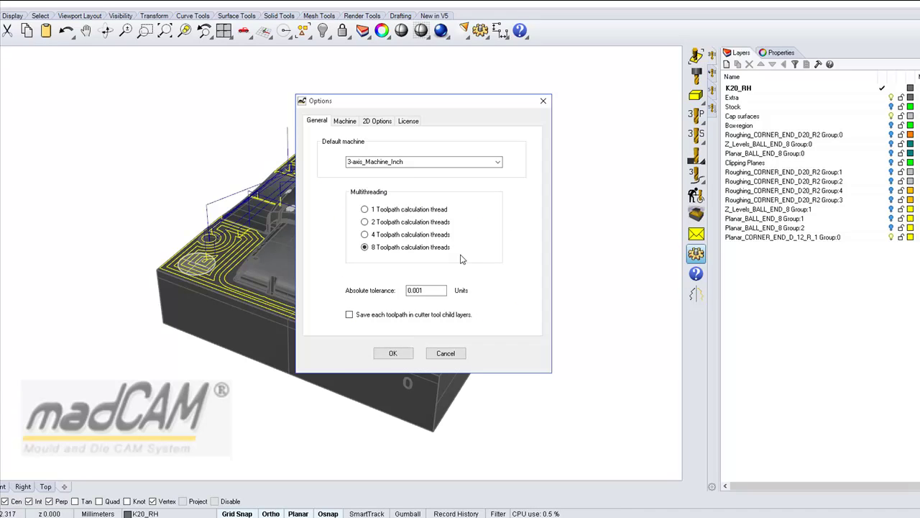
click(412, 123)
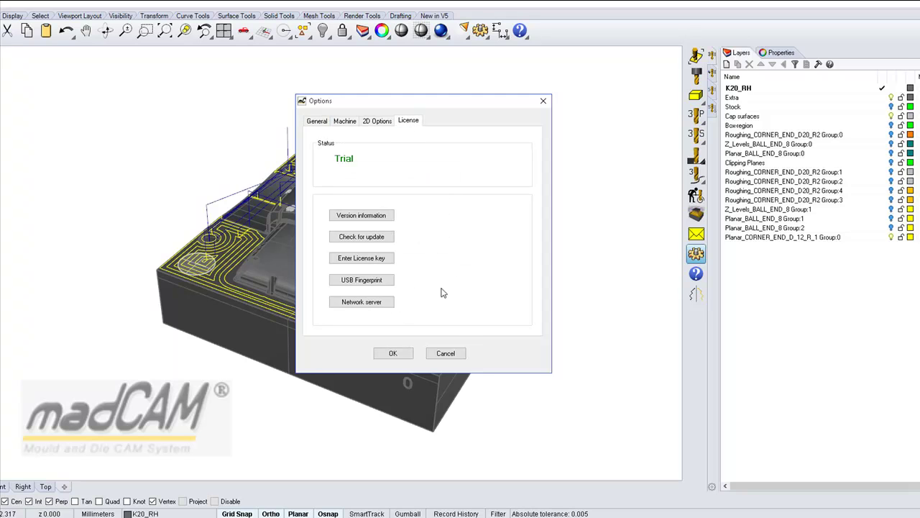
click(363, 260)
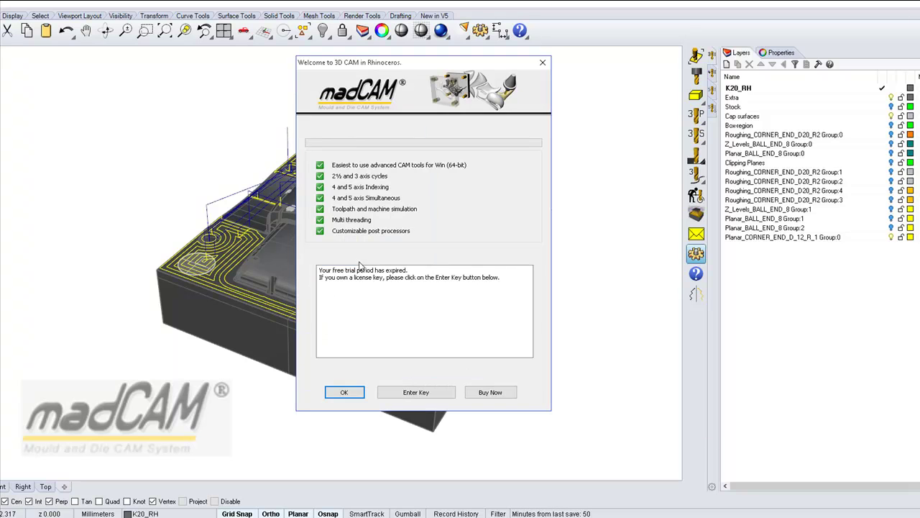
click(418, 392)
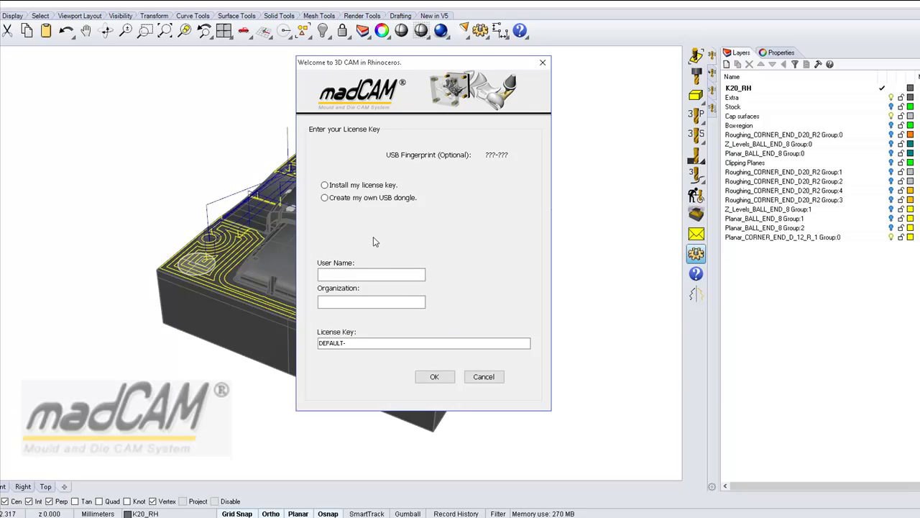
click(325, 199)
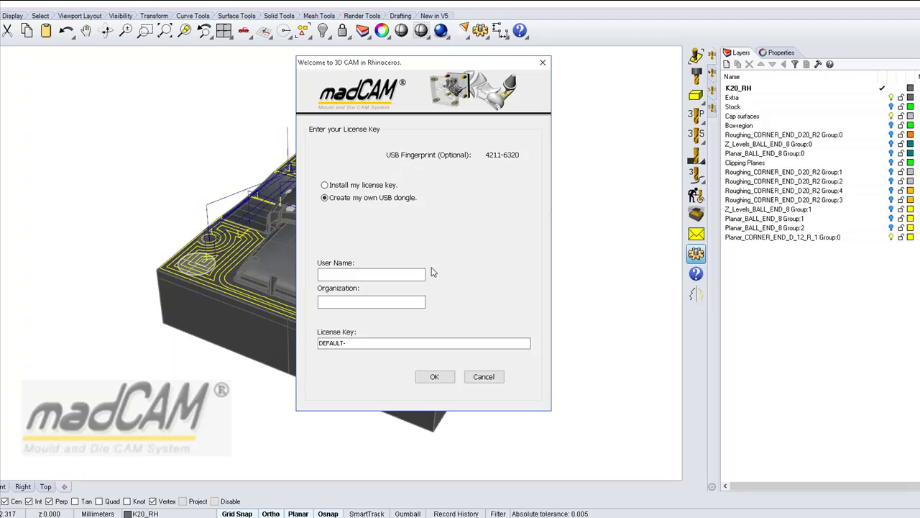
Enter the user name and organization madCAM AB in the license form.
click(346, 275)
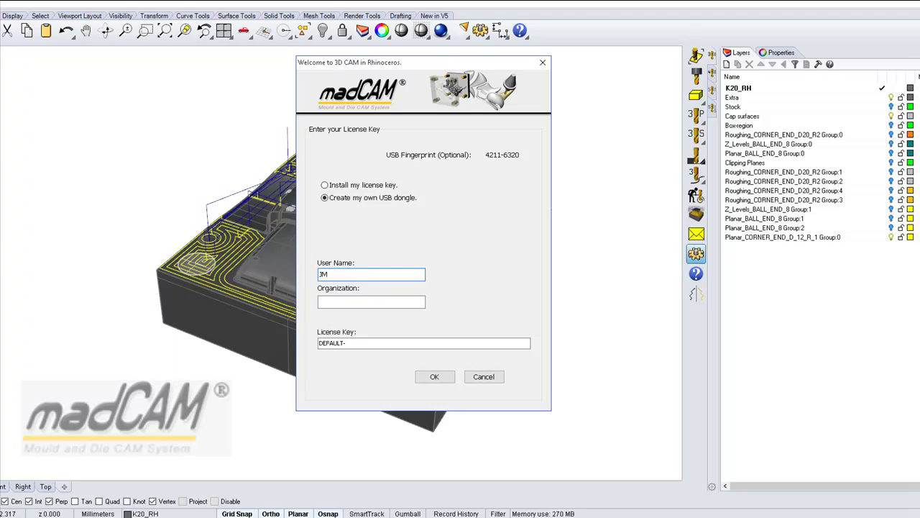
click(335, 300)
text(madCAM AB)
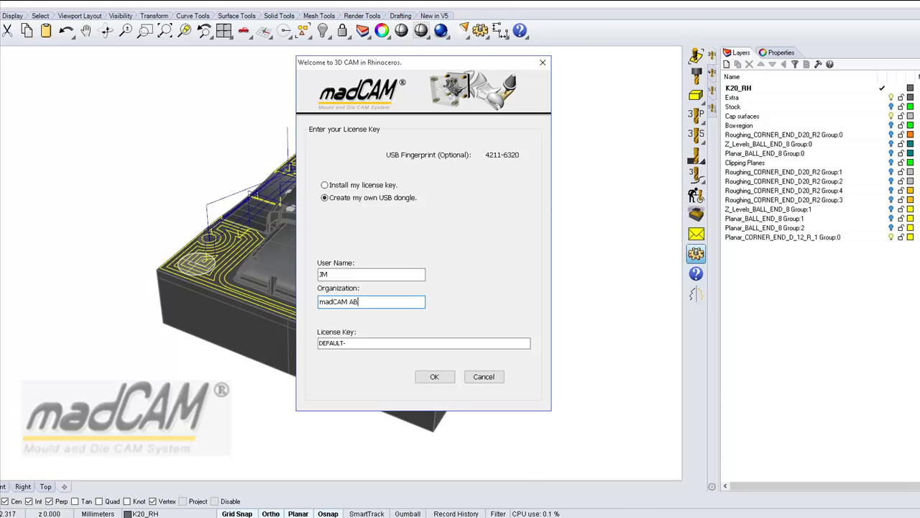
Copy the license key from Notepad, paste it over DEFAULT- and submit it.
key(alt+Tab)
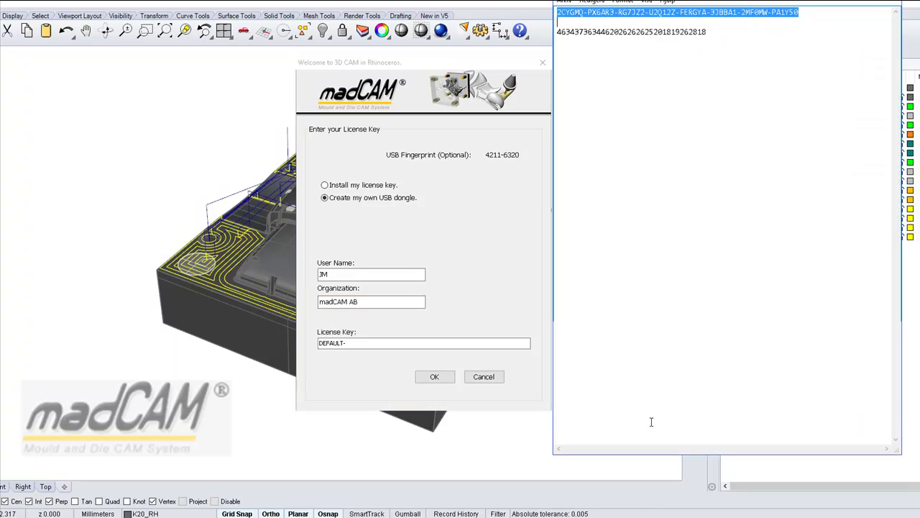
click(570, 19)
drag(558, 13, 801, 15)
key(ctrl+c)
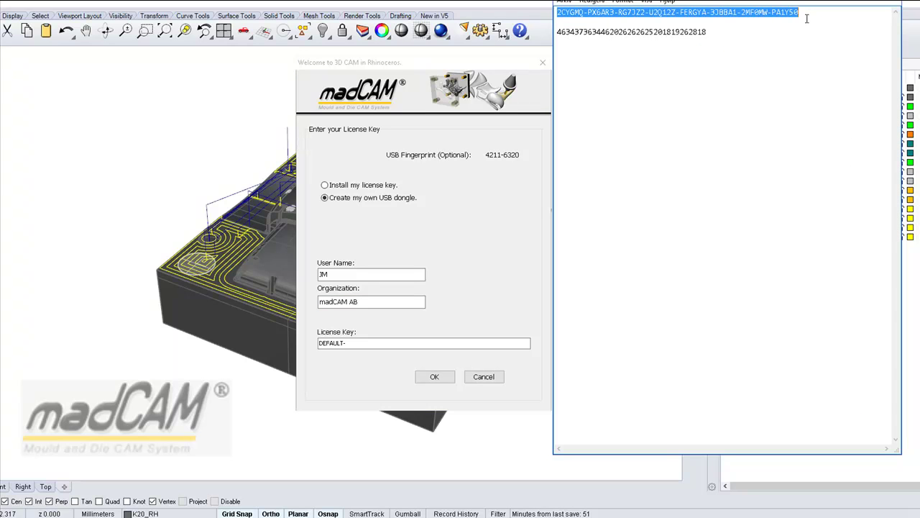
click(348, 343)
drag(348, 343, 318, 346)
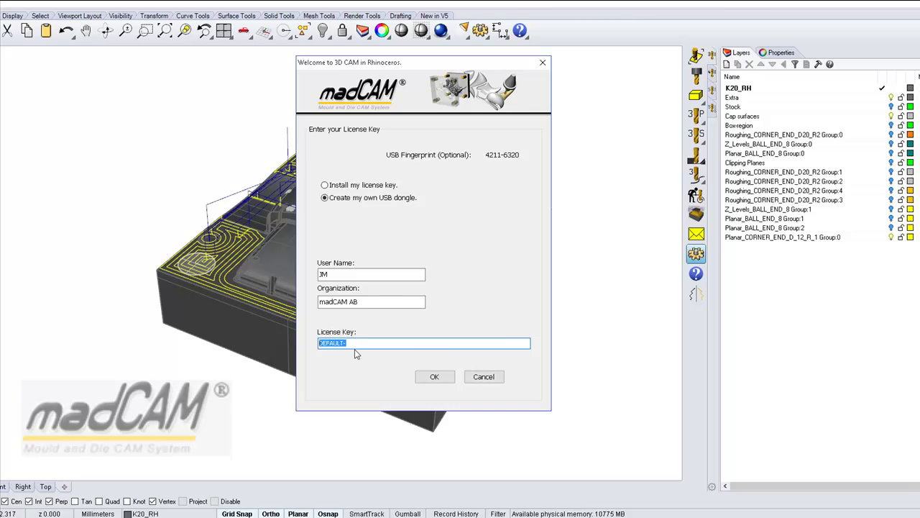
key(ctrl+v)
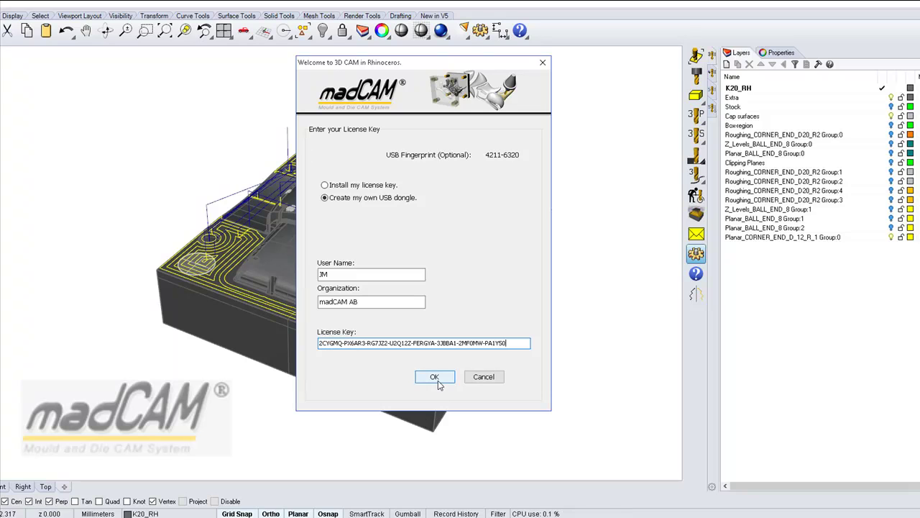
click(435, 377)
click(408, 222)
Validate the license online with the user's e-mail address and dismiss the 'Key is valid' box.
text(me@m)
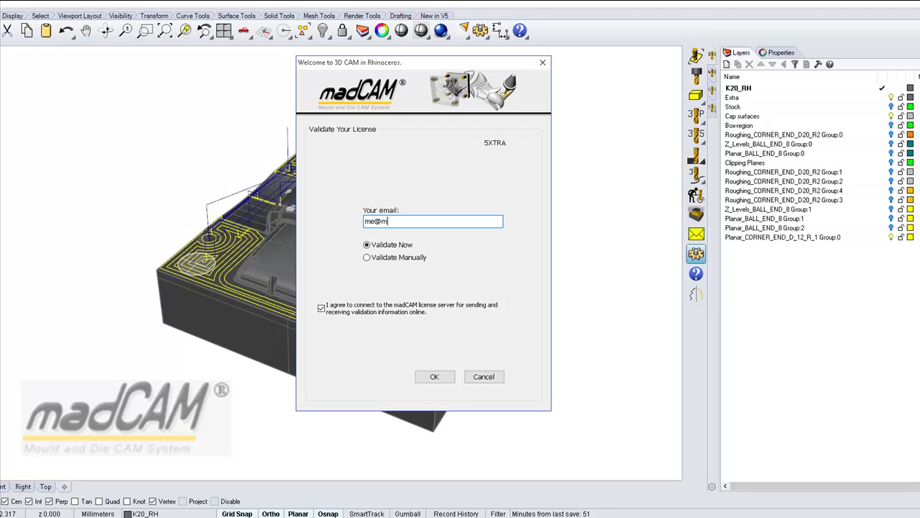
text(yemail.com)
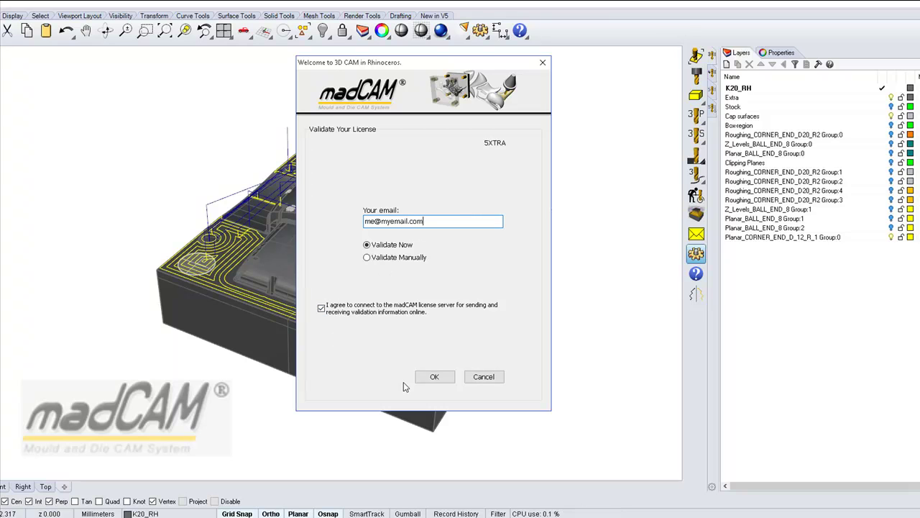
click(430, 381)
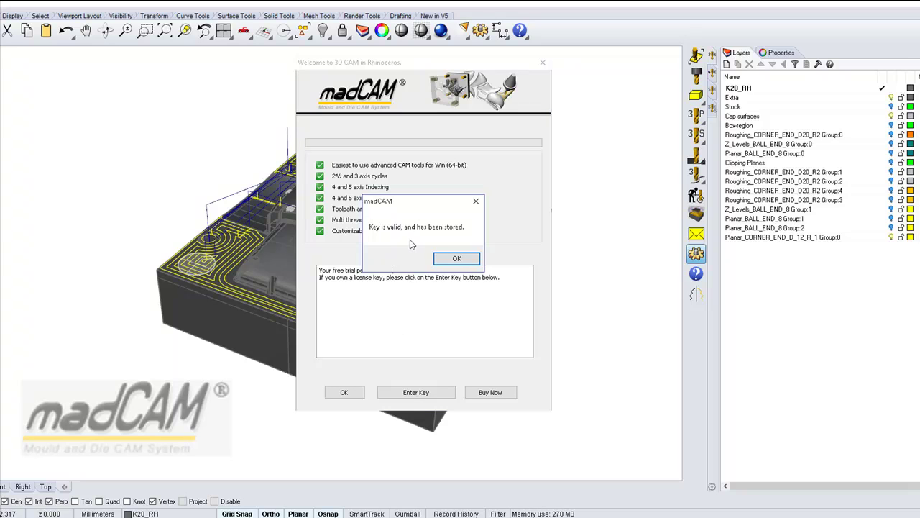
click(453, 260)
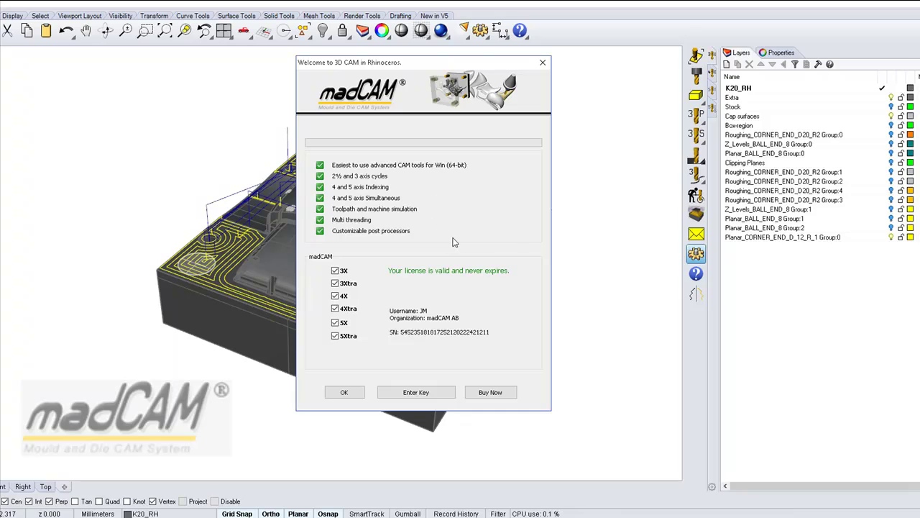
Close the welcome dialog and the madCAM Options dialog.
click(343, 392)
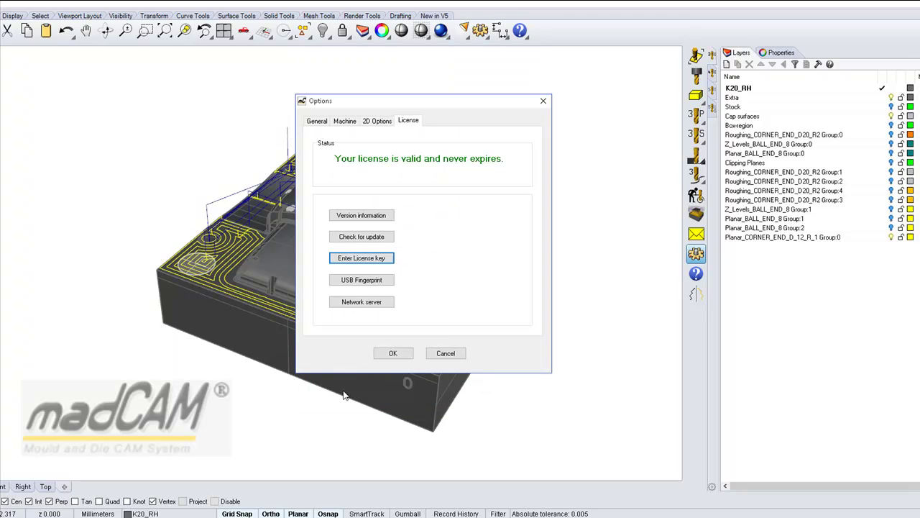
click(391, 353)
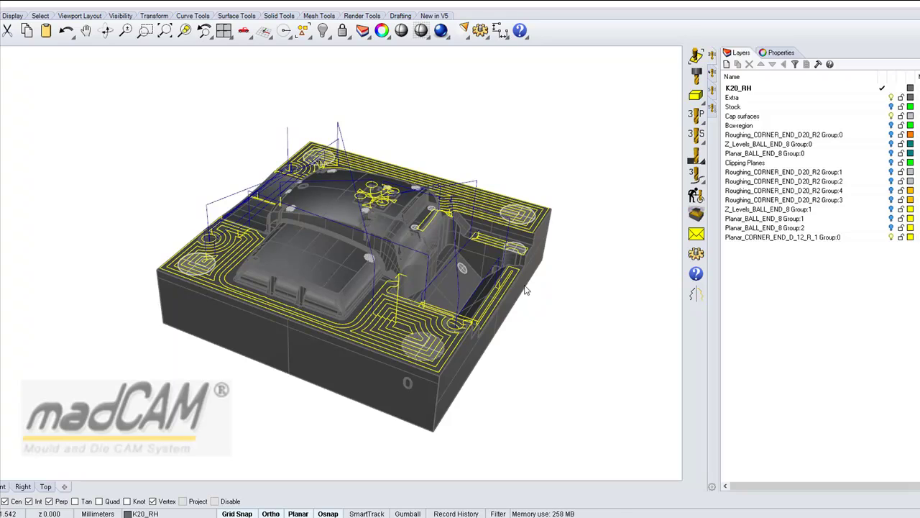
Open the Enter Key form from the License section of madCAM Options.
click(696, 255)
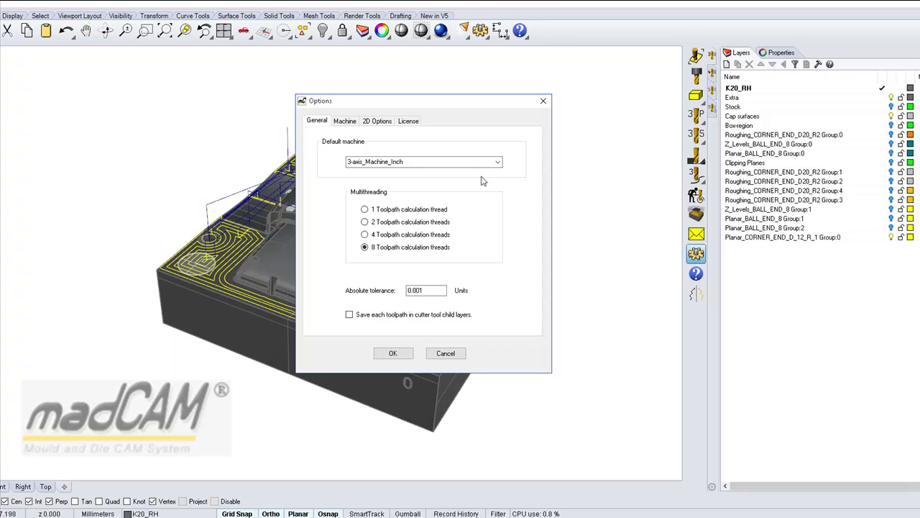
click(408, 122)
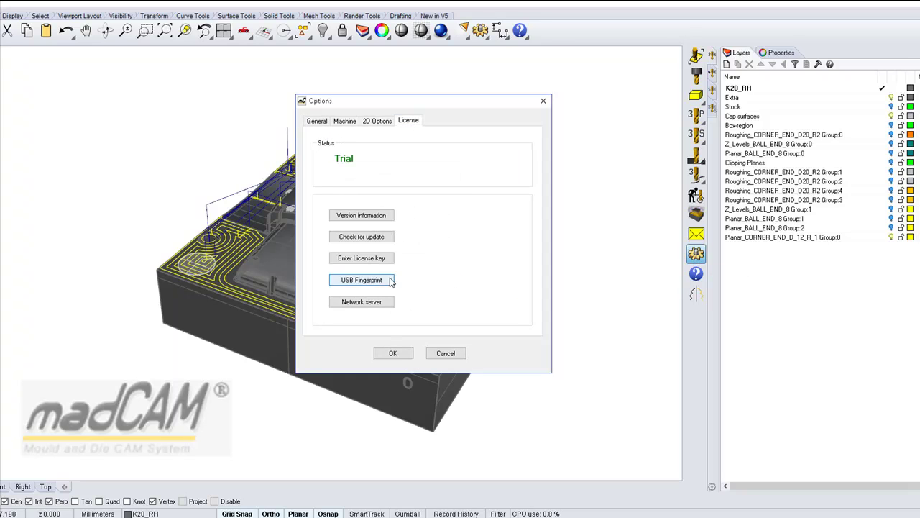
click(350, 263)
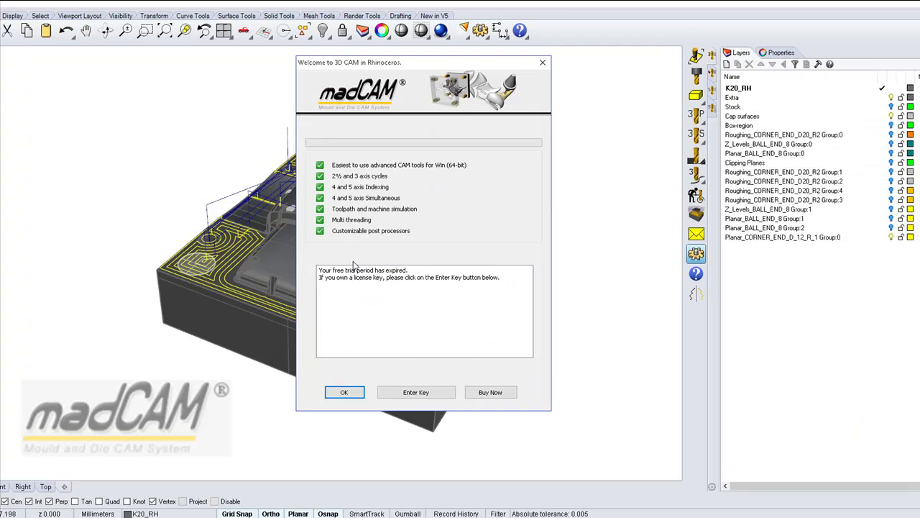
click(424, 397)
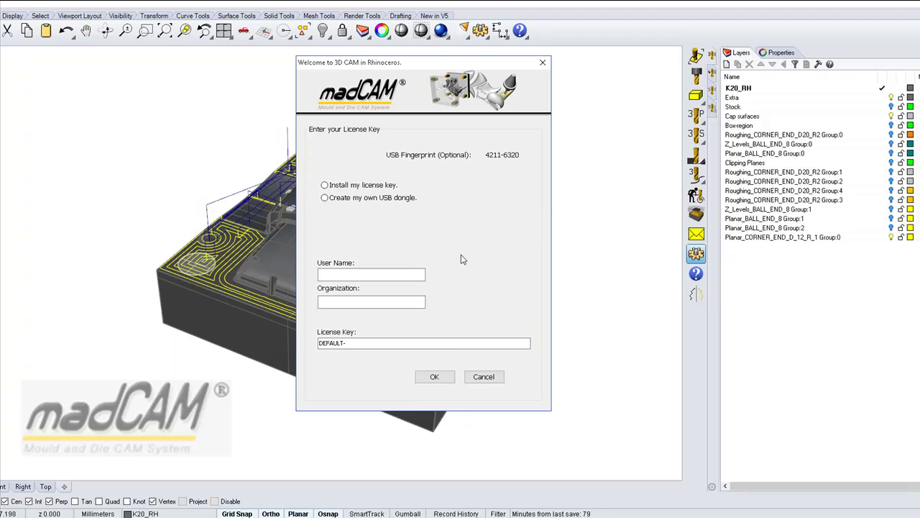
Choose Install my license key, then enter the user name and organization madCAM AB.
click(325, 185)
click(360, 273)
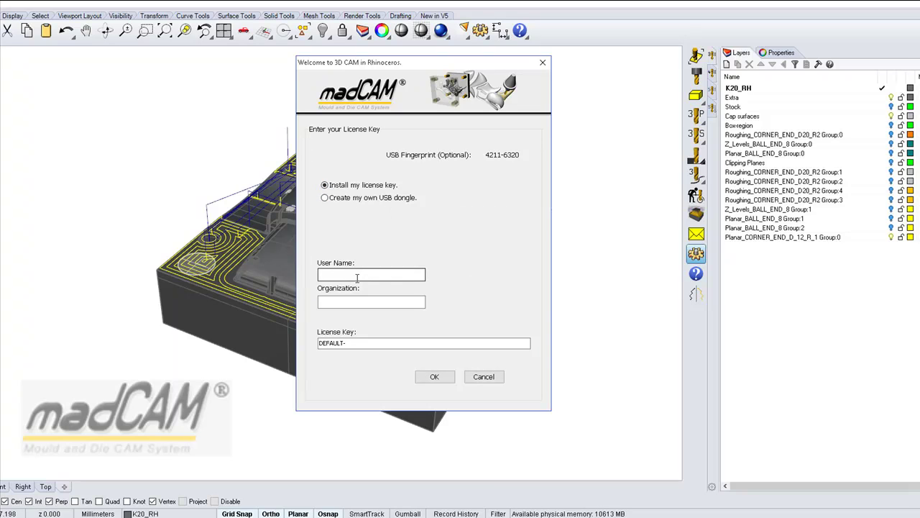
text(JM)
click(346, 302)
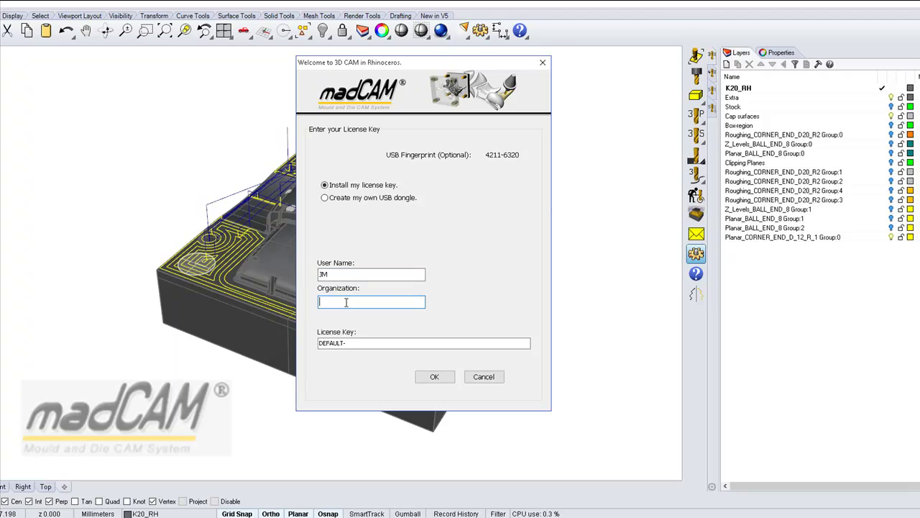
text(madCAM AB)
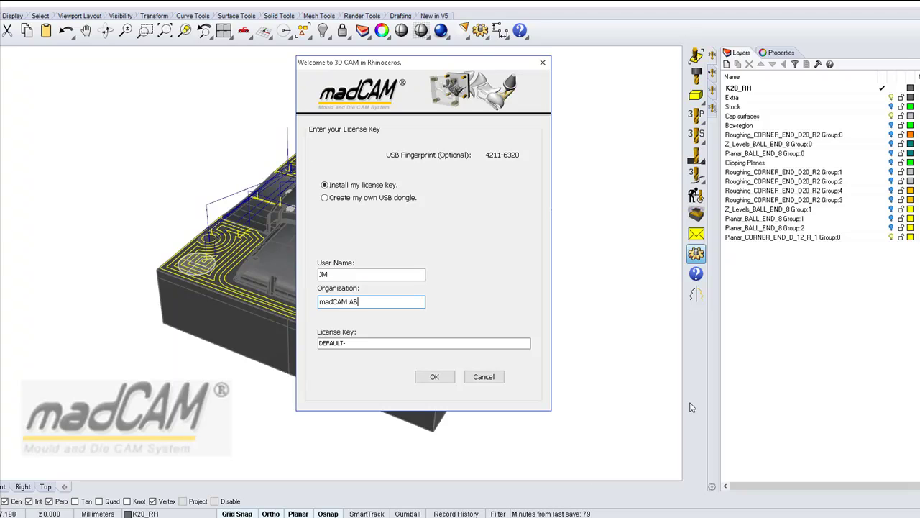
Replace the DEFAULT- placeholder with the license key copied from Notepad and submit.
key(alt+Tab)
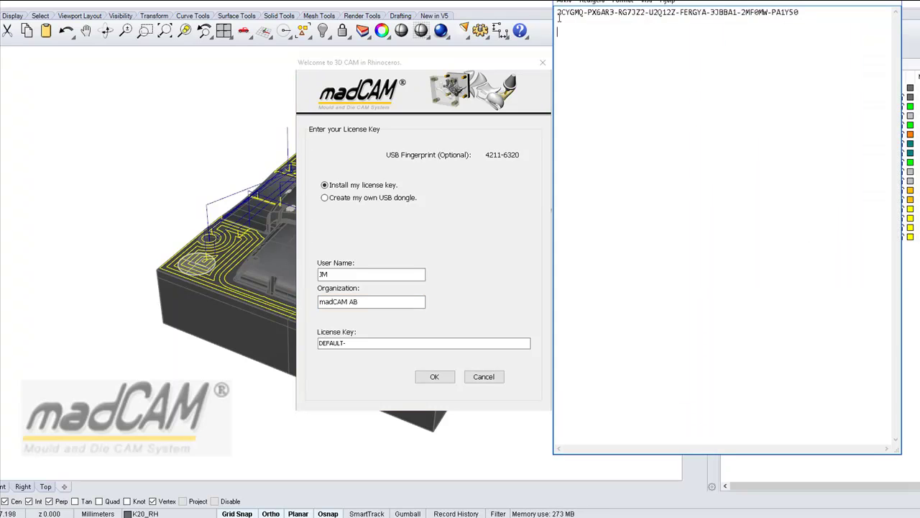
drag(558, 12, 808, 20)
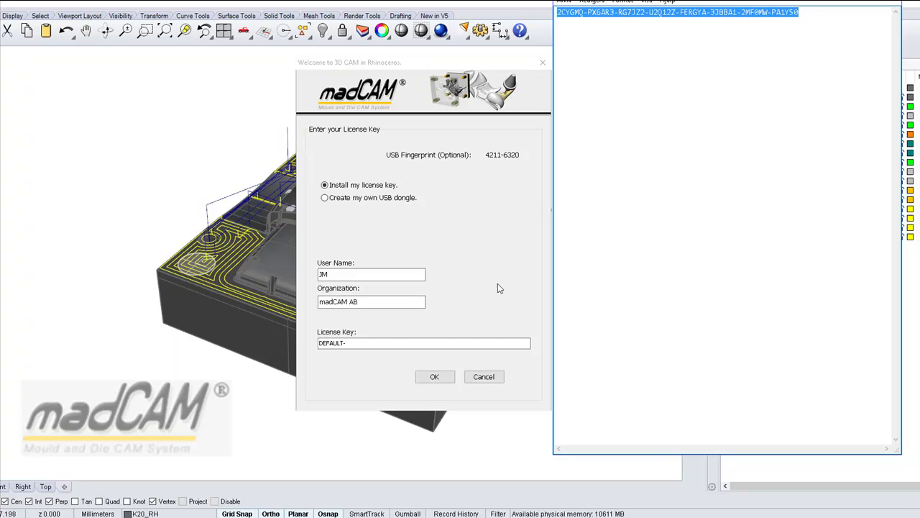
click(360, 343)
drag(360, 343, 312, 343)
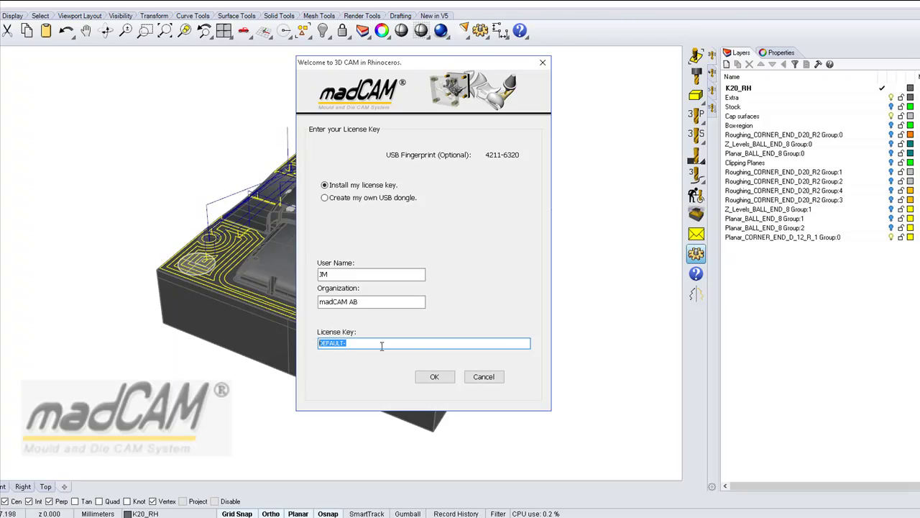
key(ctrl+v)
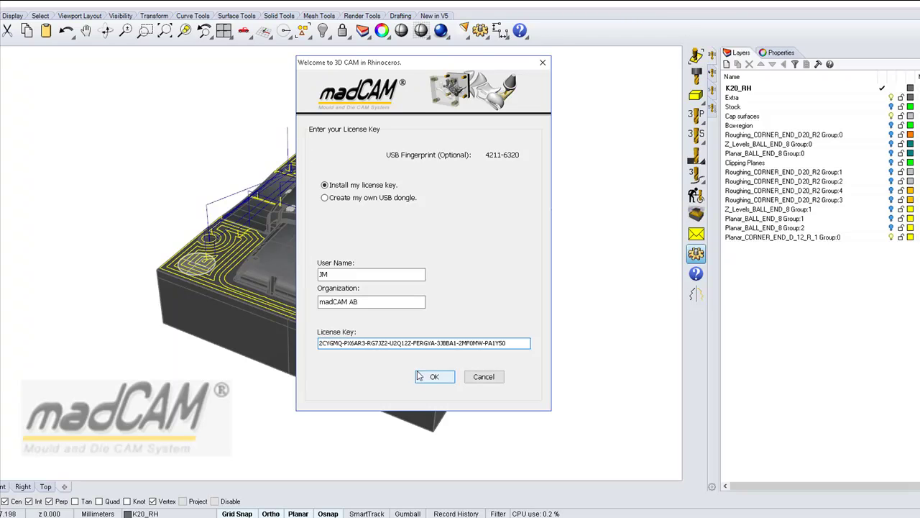
click(432, 377)
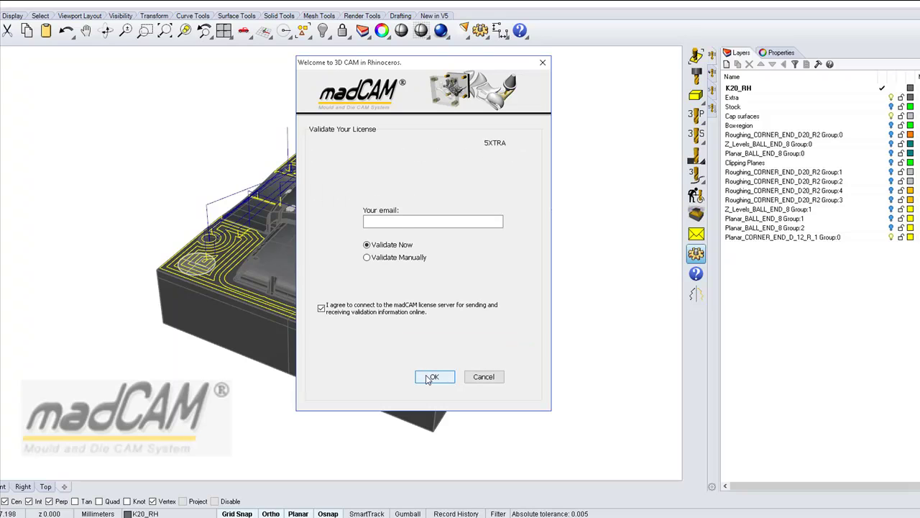
Enter the e-mail address, select Validate Manually, and continue to manual validation.
click(390, 223)
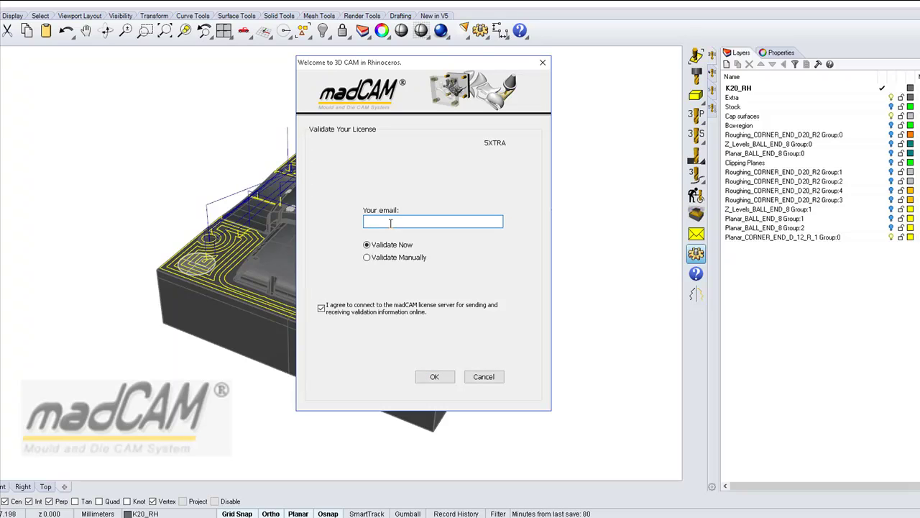
text(me@myemail)
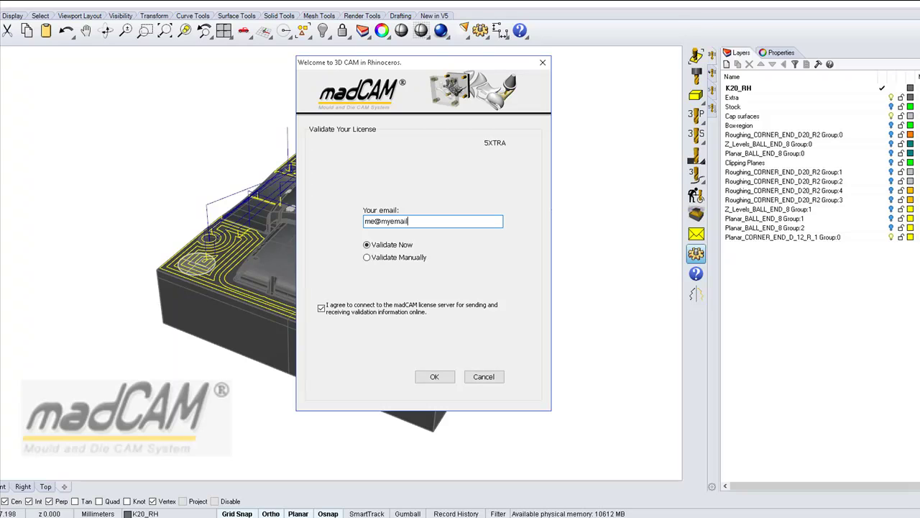
text(.com)
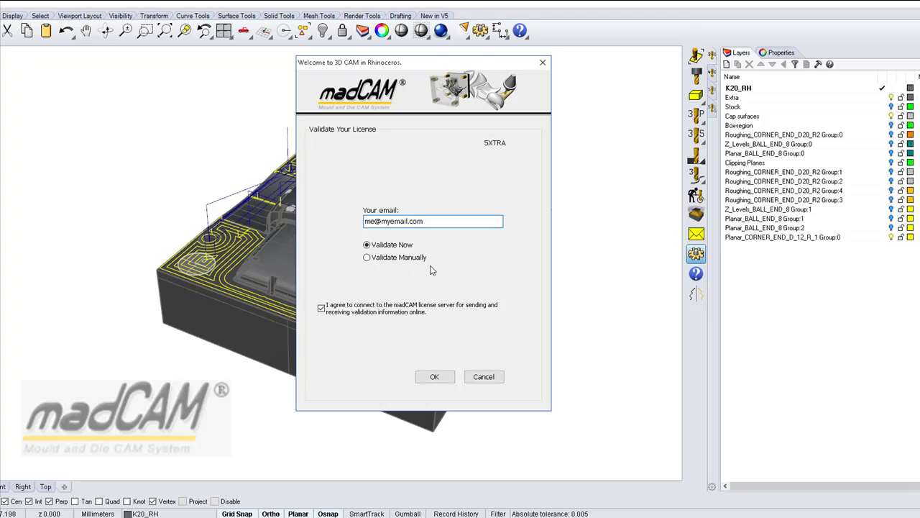
click(366, 259)
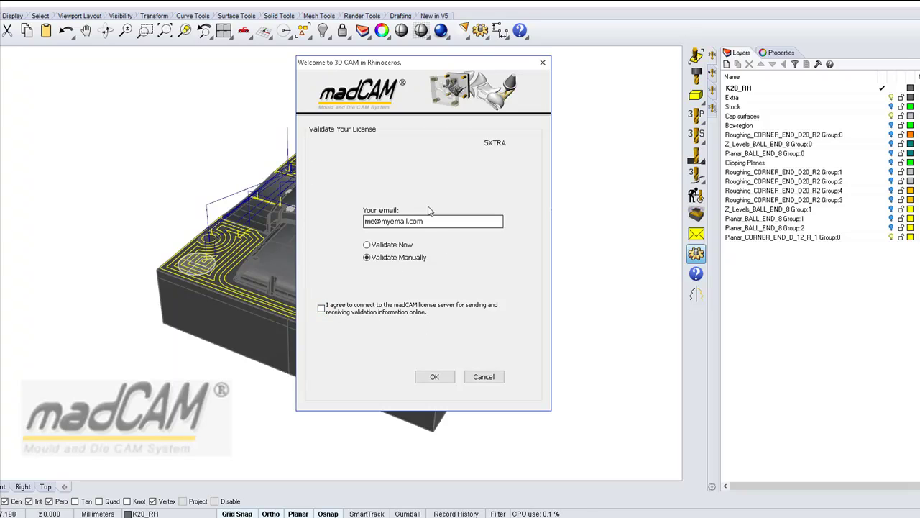
click(435, 377)
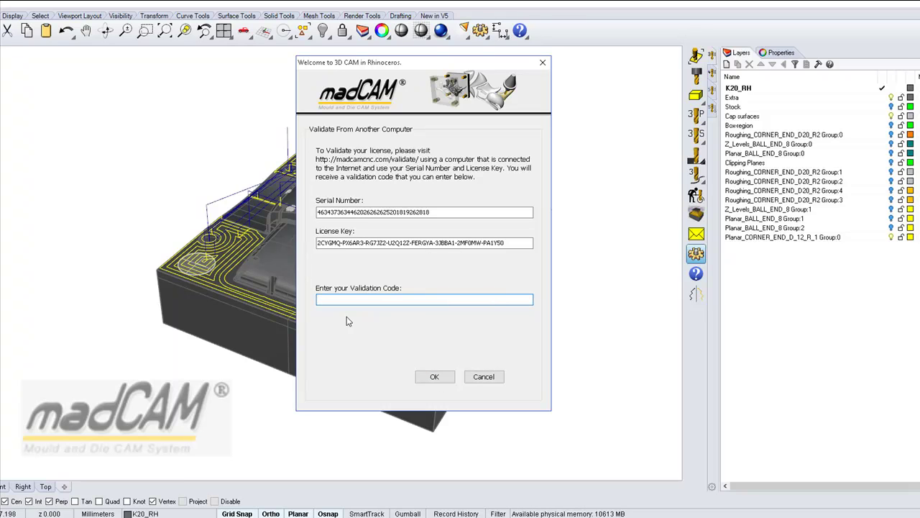
Paste the serial number on a new Notepad line below the license key, then focus the website form's E-mail field.
click(448, 212)
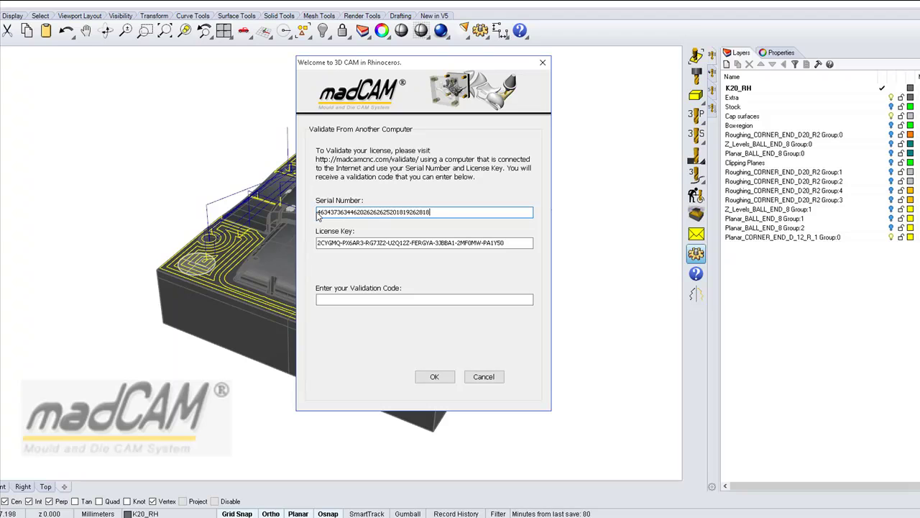
drag(317, 212, 430, 212)
key(ctrl+c)
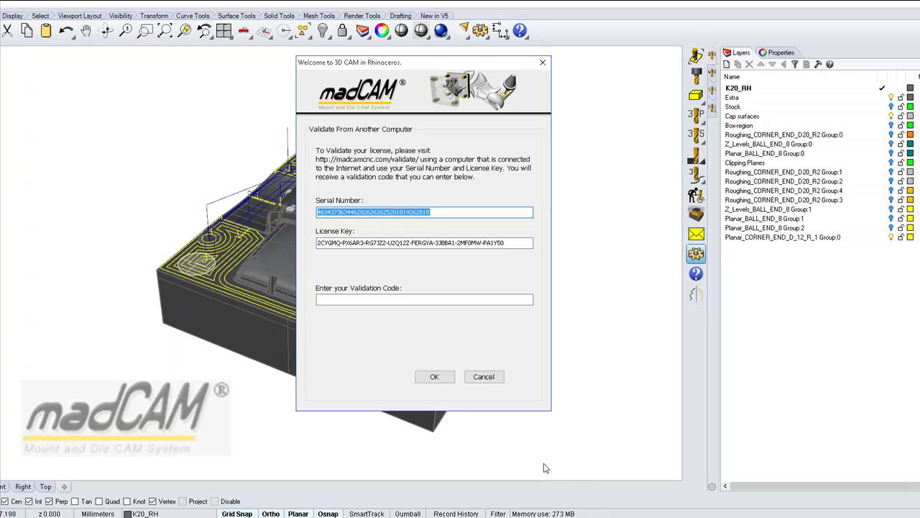
key(alt+Tab)
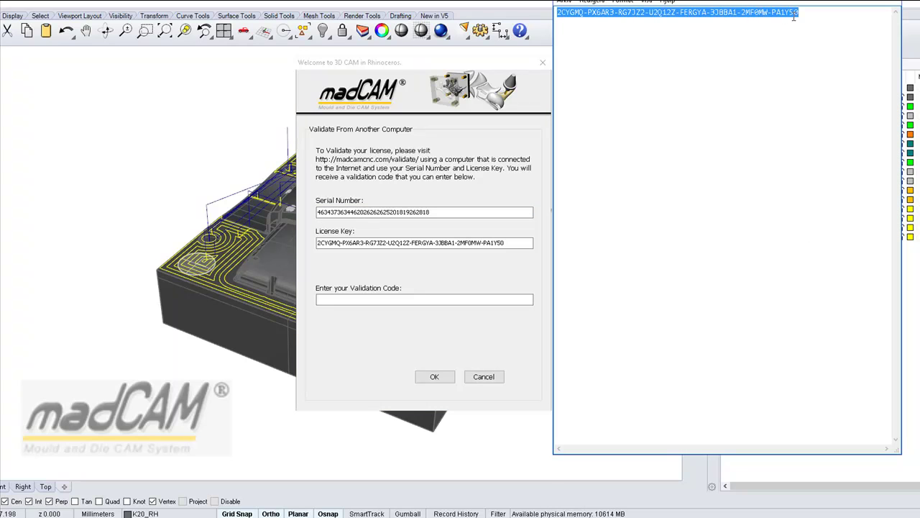
click(805, 36)
key(Return)
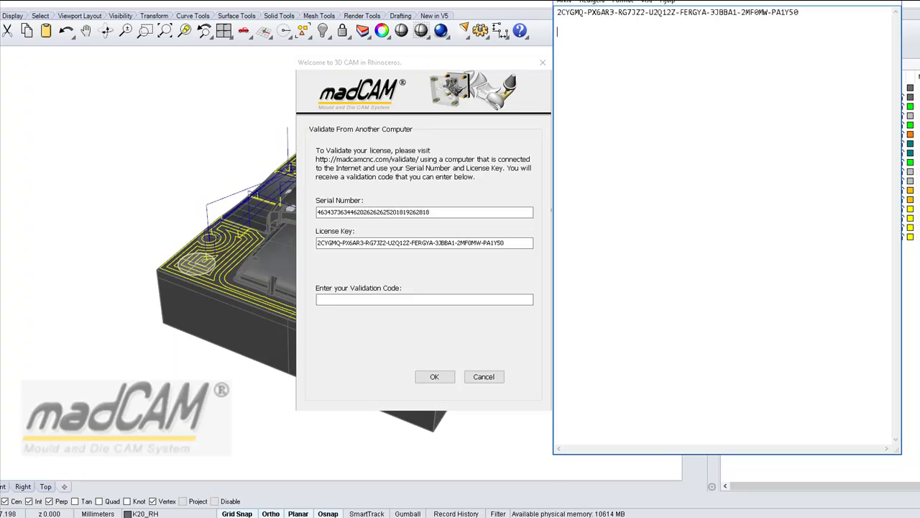
key(ctrl+v)
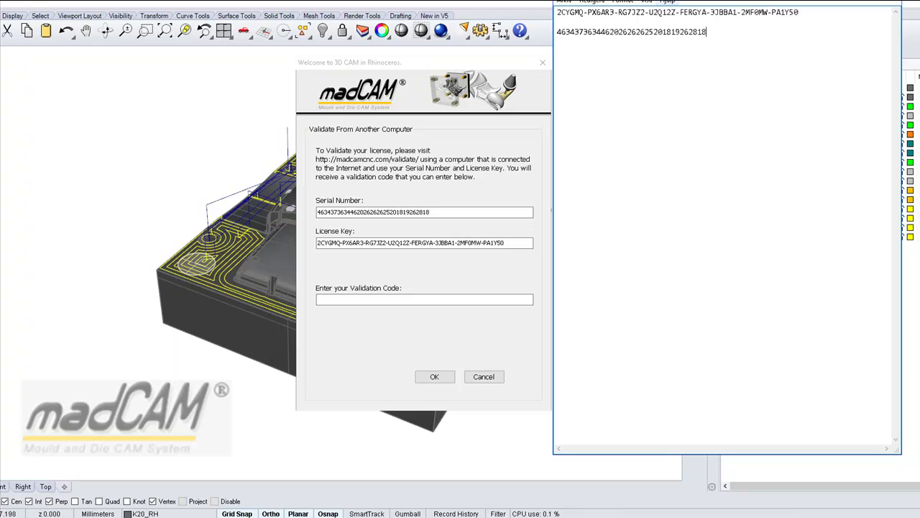
click(461, 337)
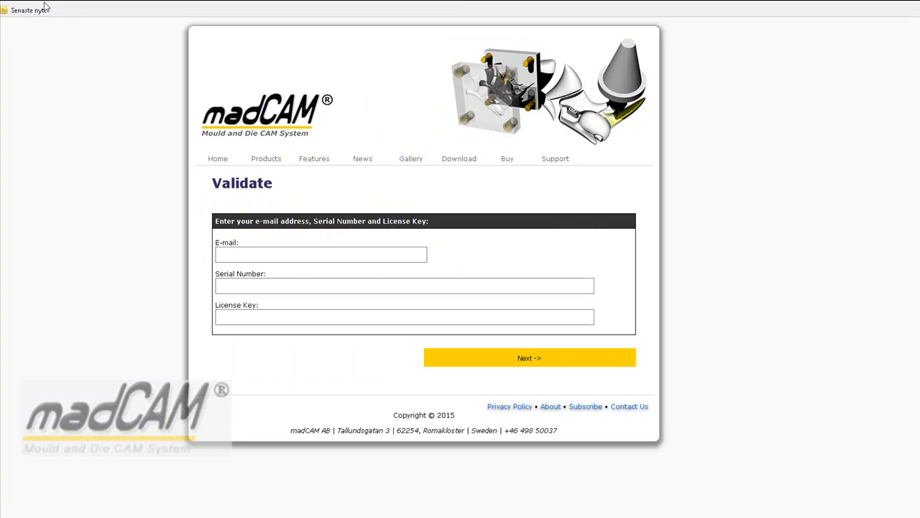
click(247, 256)
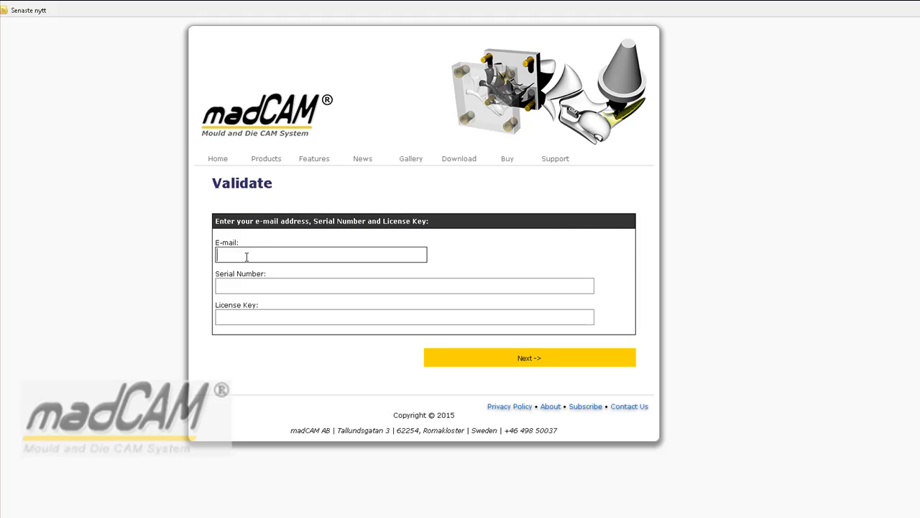
Fill the Validate form's E-mail field and paste the serial number from Notepad.
text(m)
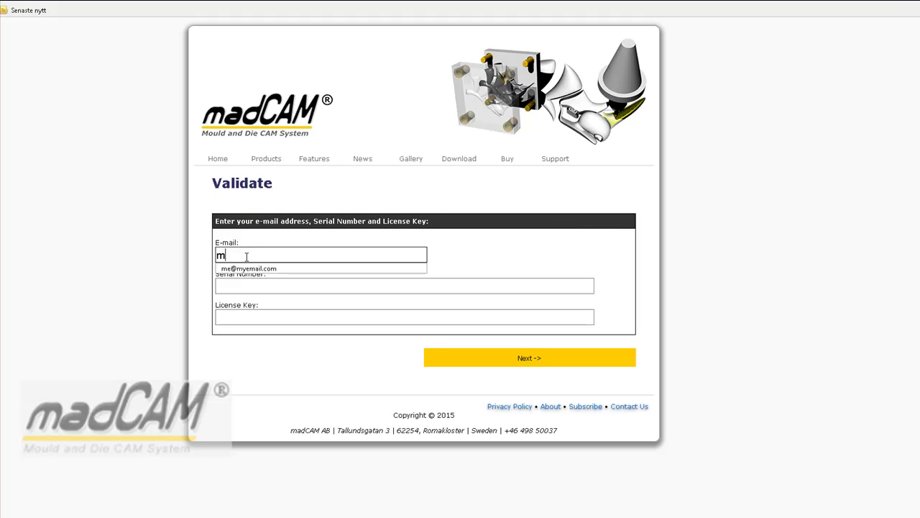
text(e@myemail)
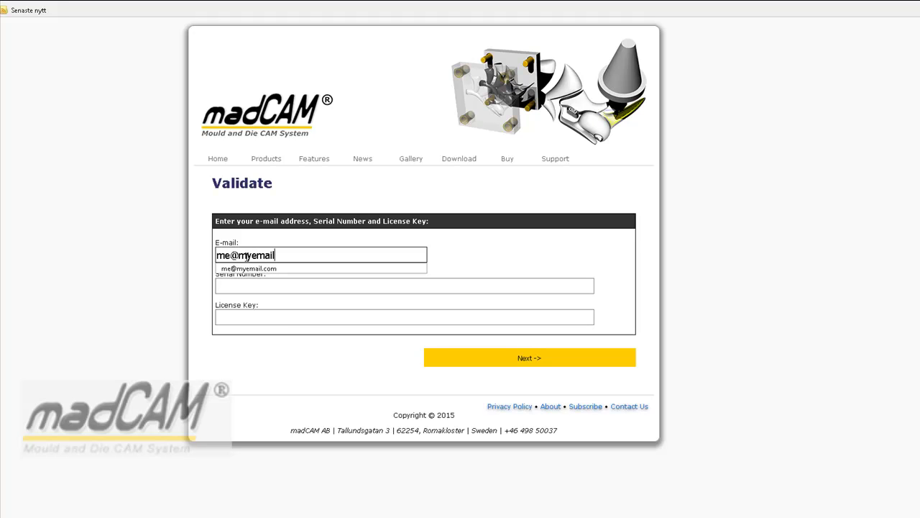
text(.com)
click(237, 267)
click(297, 288)
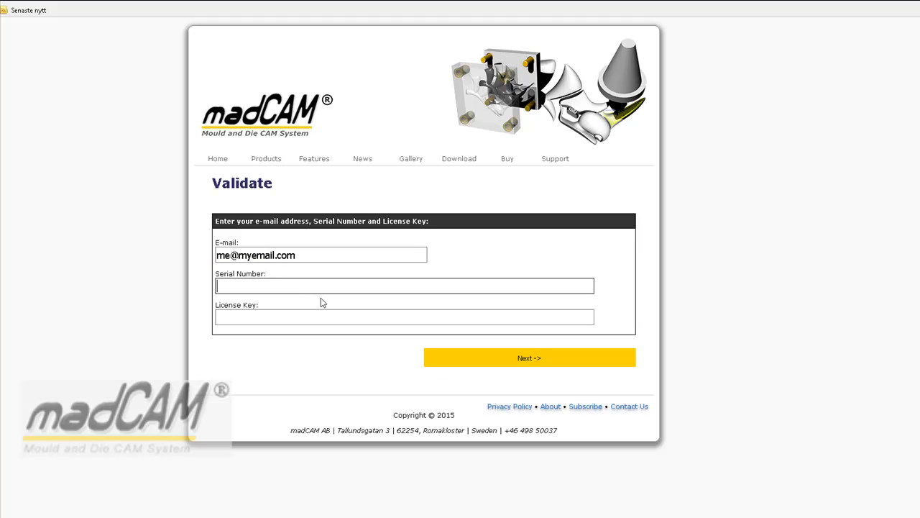
key(alt+Tab)
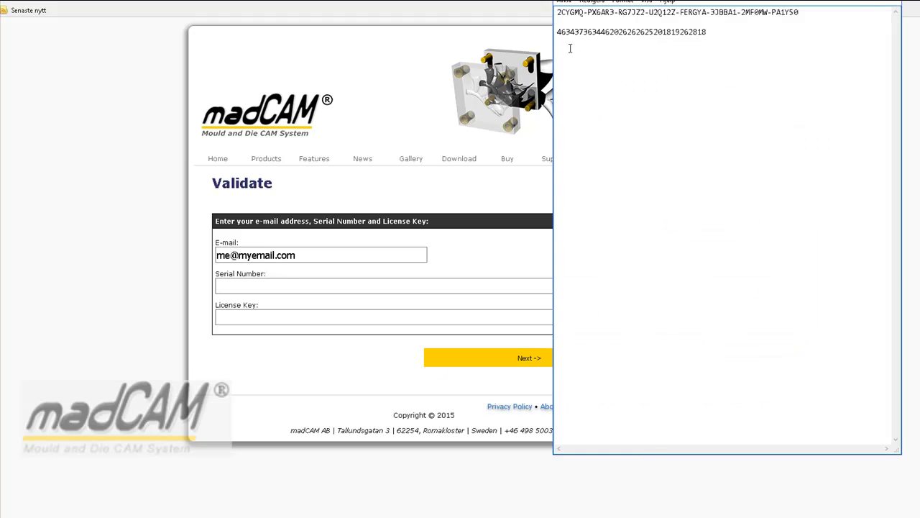
drag(558, 33, 647, 41)
key(ctrl+c)
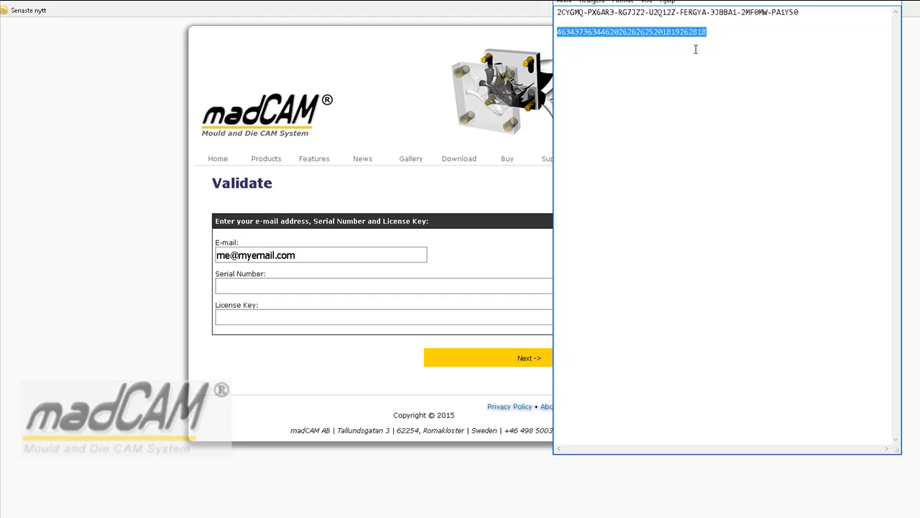
click(273, 286)
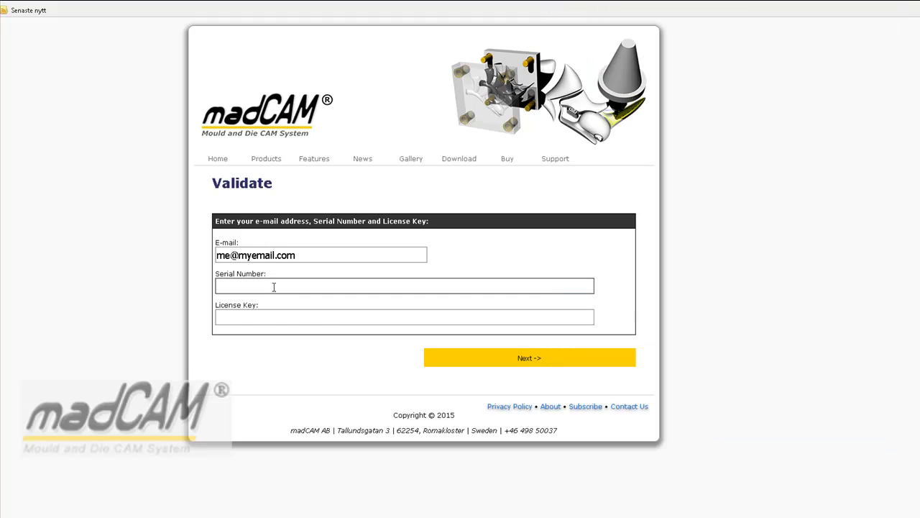
click(273, 287)
key(ctrl+v)
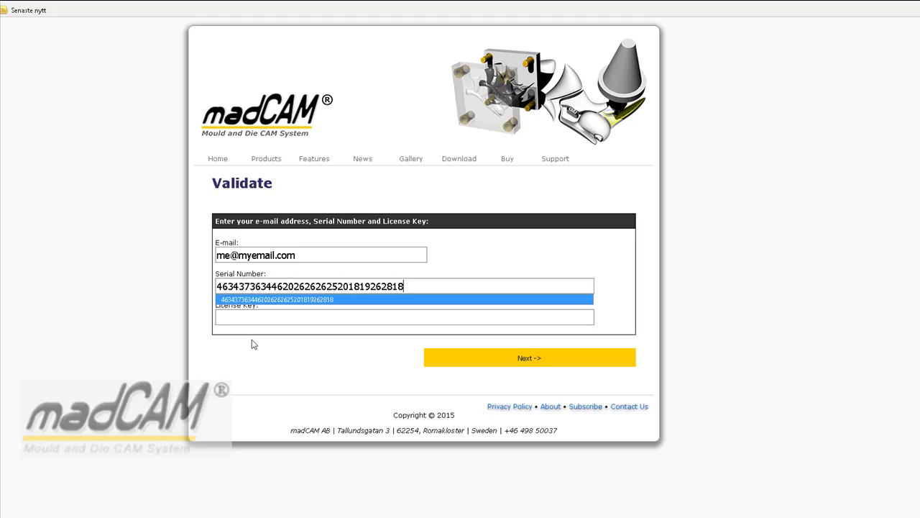
click(255, 375)
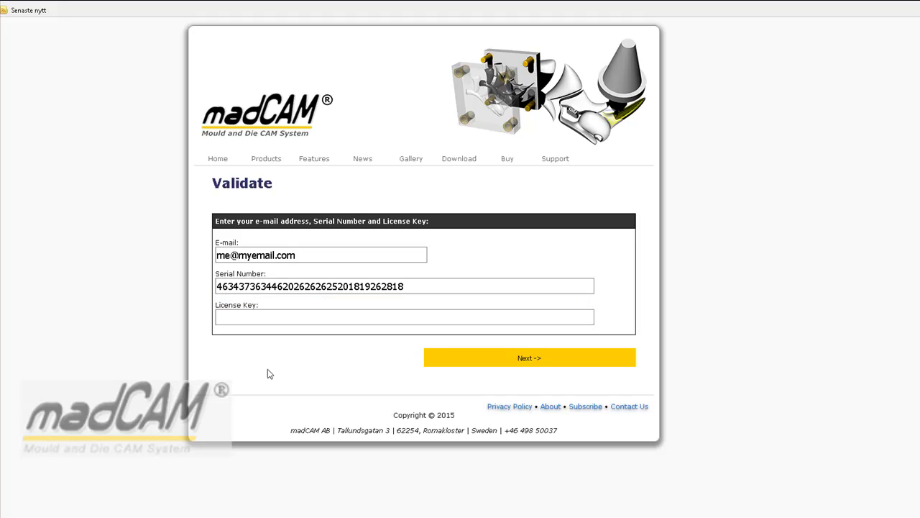
click(414, 286)
Paste the license key from Notepad into the License Key field and submit the form.
click(643, 511)
drag(558, 12, 806, 13)
key(ctrl+c)
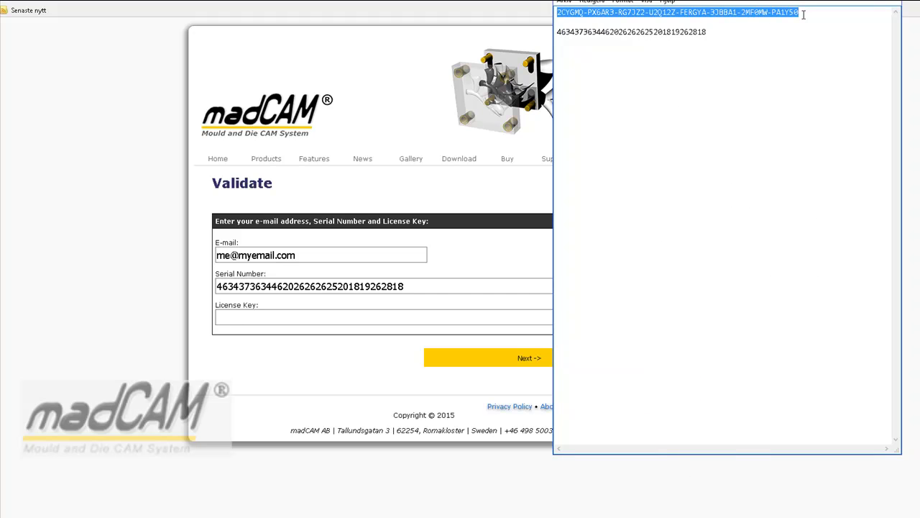
click(276, 320)
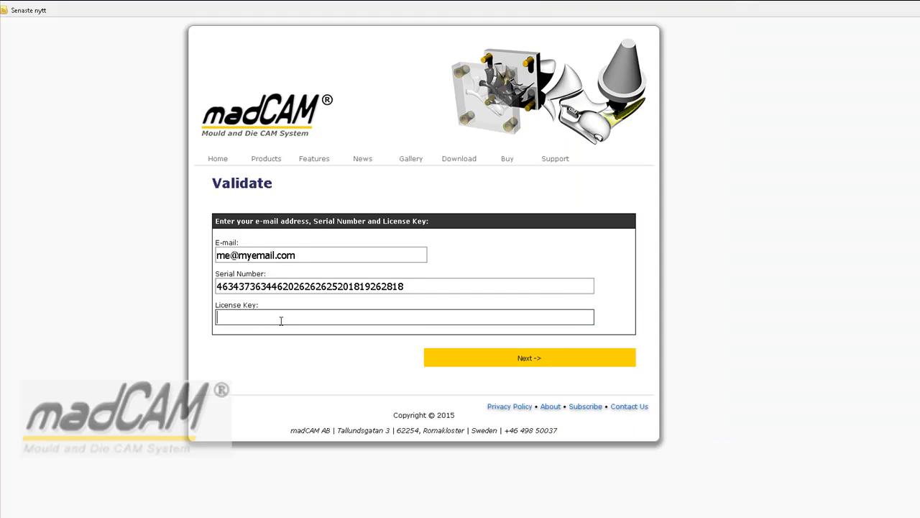
key(ctrl+v)
click(280, 364)
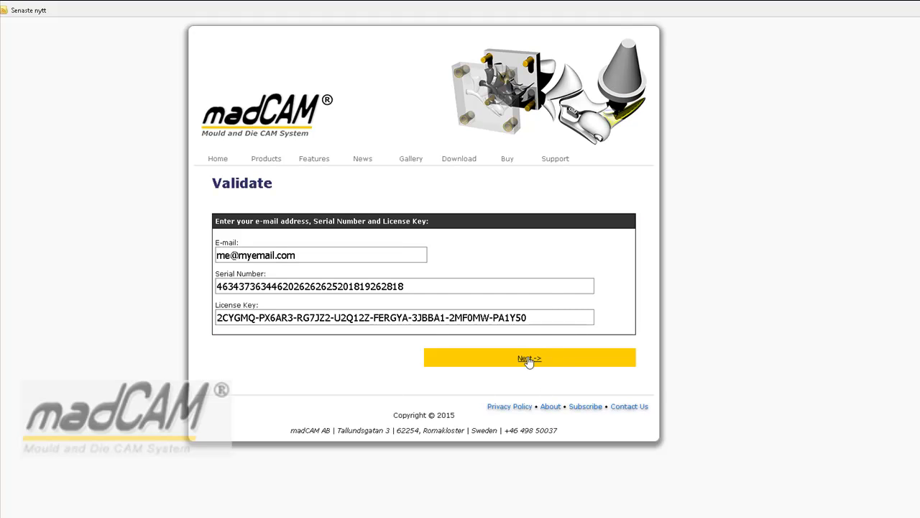
click(528, 359)
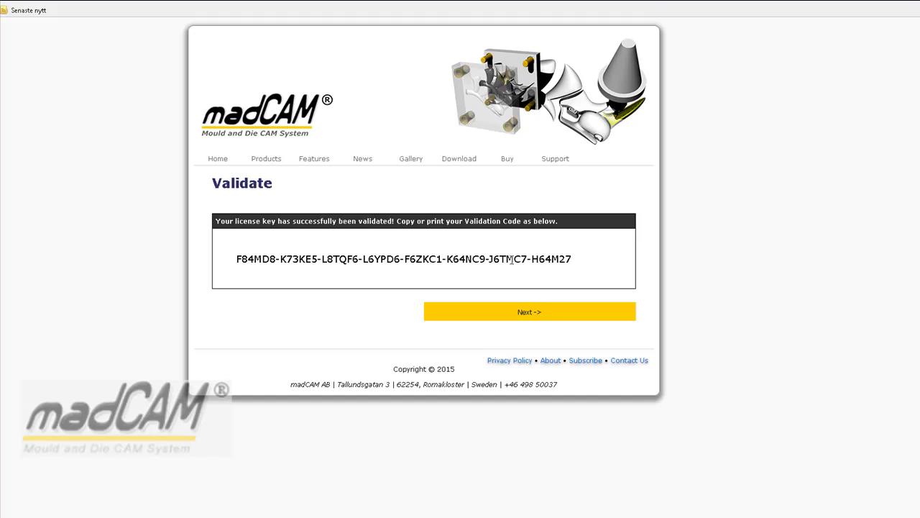
Select the full Validation Code shown on the Validate page.
drag(237, 258, 571, 271)
key(ctrl+c)
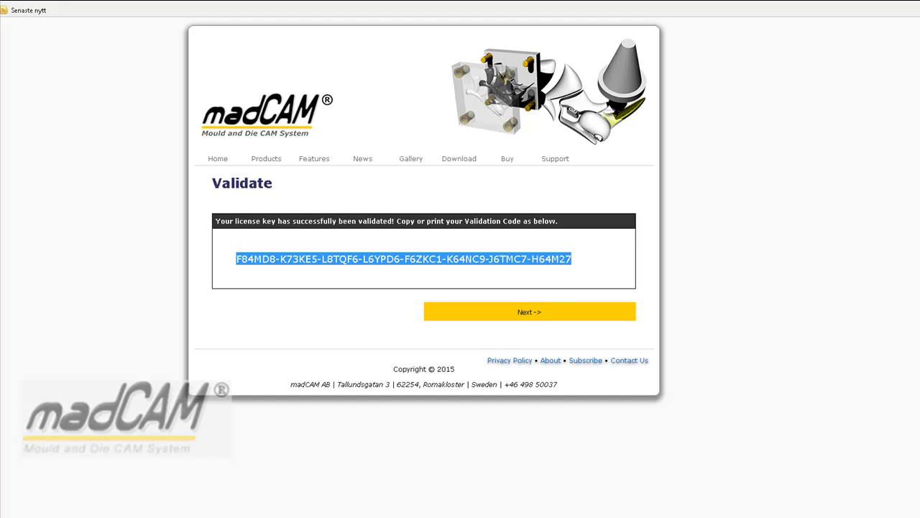
Back in Rhinoceros, paste the validation code into the Validation Code field and confirm.
mouse_move(283, 517)
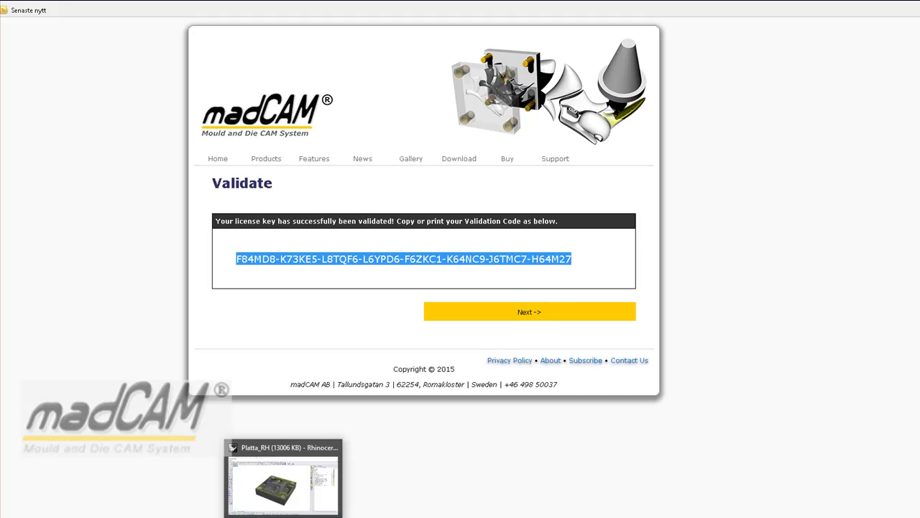
click(283, 516)
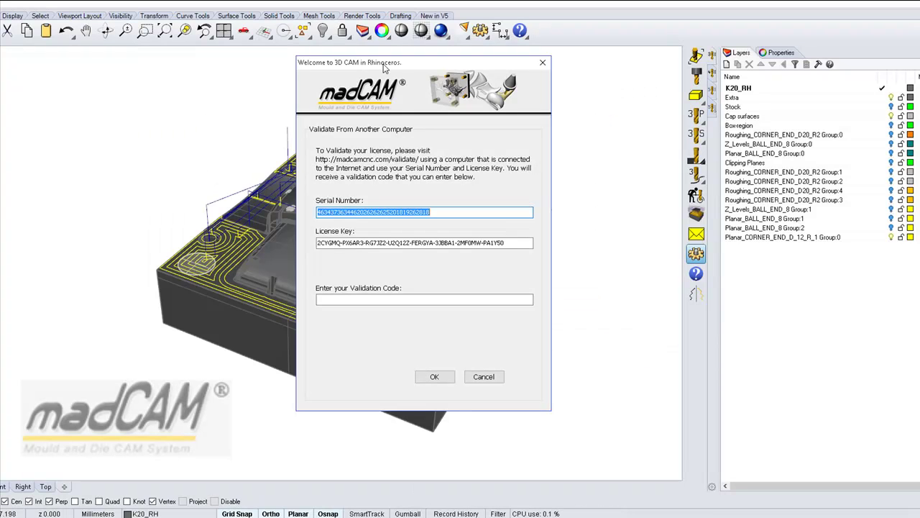
click(363, 301)
key(ctrl+v)
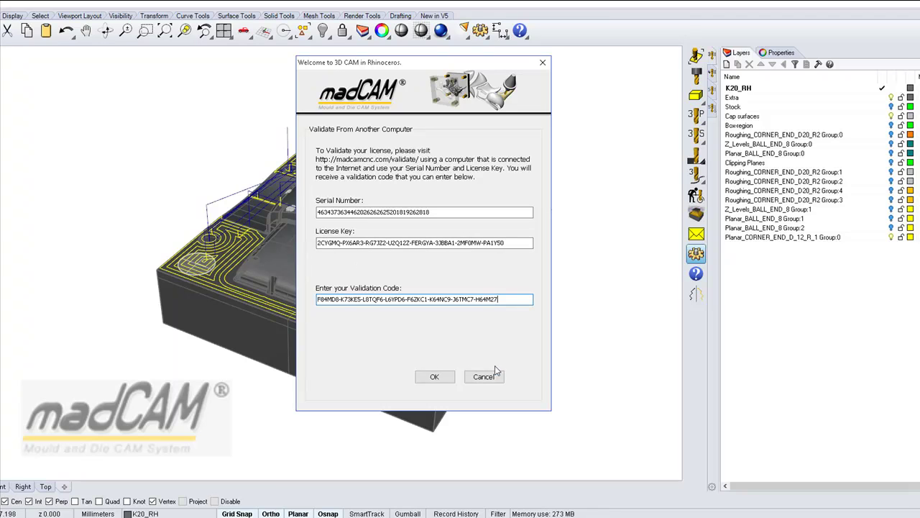
click(436, 378)
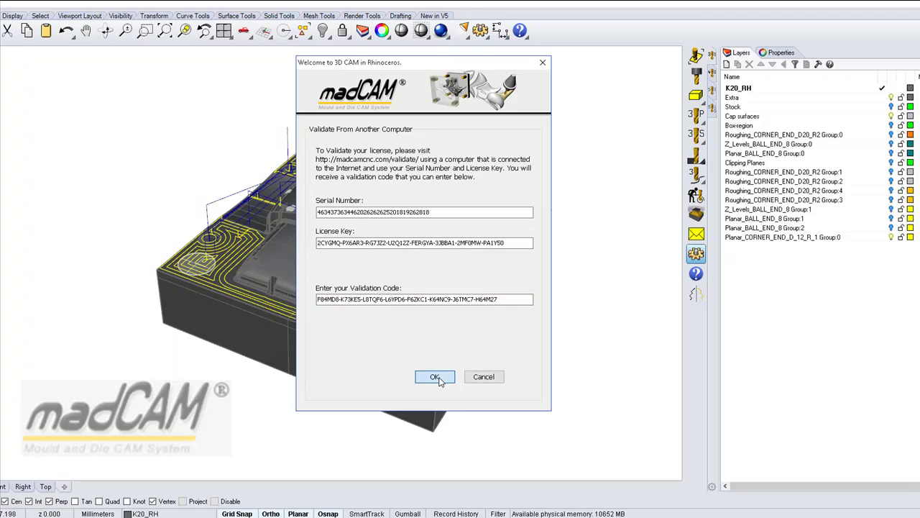